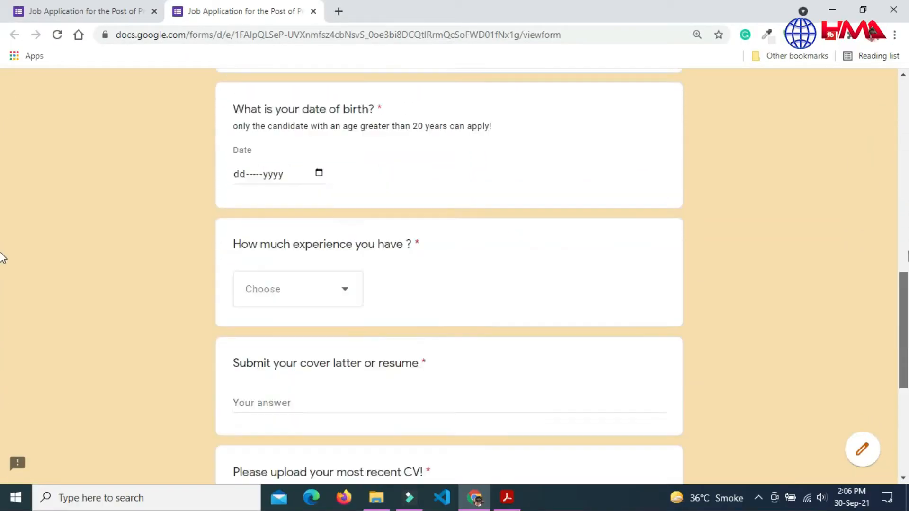
pyautogui.scroll(4, 2, 152)
pyautogui.scroll(-1, 398, 183)
# Enter the applicant's email, full name and phone number, trimming extra digits
pyautogui.click(330, 258)
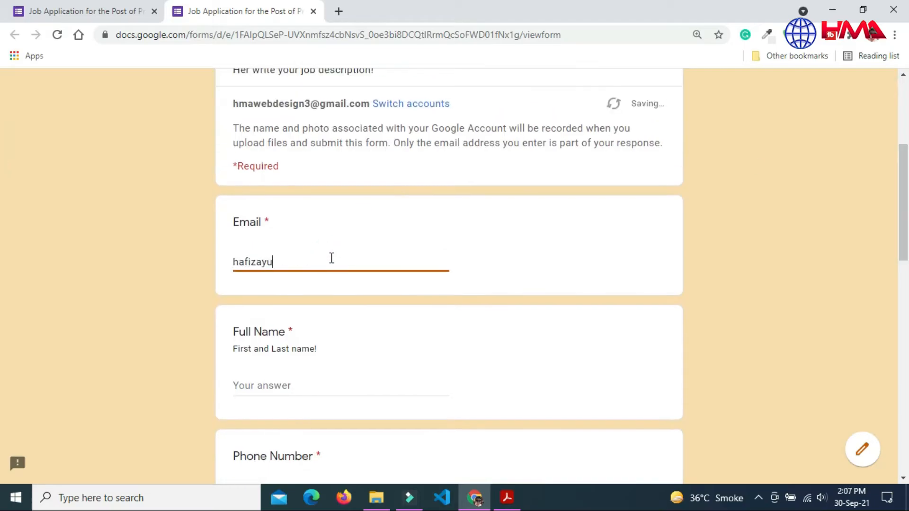
pyautogui.press('Tab')
pyautogui.write('hma scj')
pyautogui.scroll(-3, 3, 203)
pyautogui.click(390, 229)
pyautogui.write('12345678910')
pyautogui.press('BackSpace')
pyautogui.press('BackSpace')
pyautogui.press('BackSpace')
# Set the date of birth to a day in June 2003 via the calendar picker
pyautogui.click(319, 364)
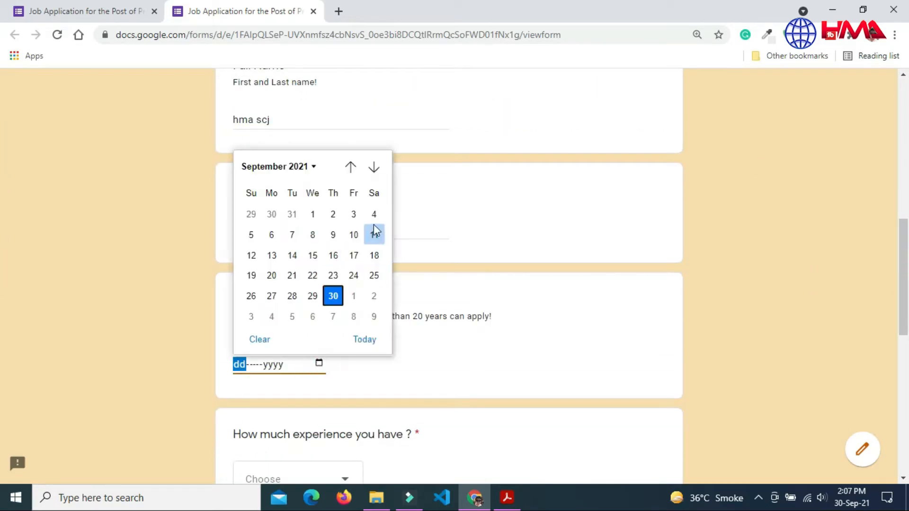
pyautogui.click(313, 167)
pyautogui.scroll(2, 375, 248)
pyautogui.scroll(5, 258, 315)
pyautogui.click(260, 208)
pyautogui.click(302, 239)
pyautogui.press('Escape')
pyautogui.scroll(-3, 337, 217)
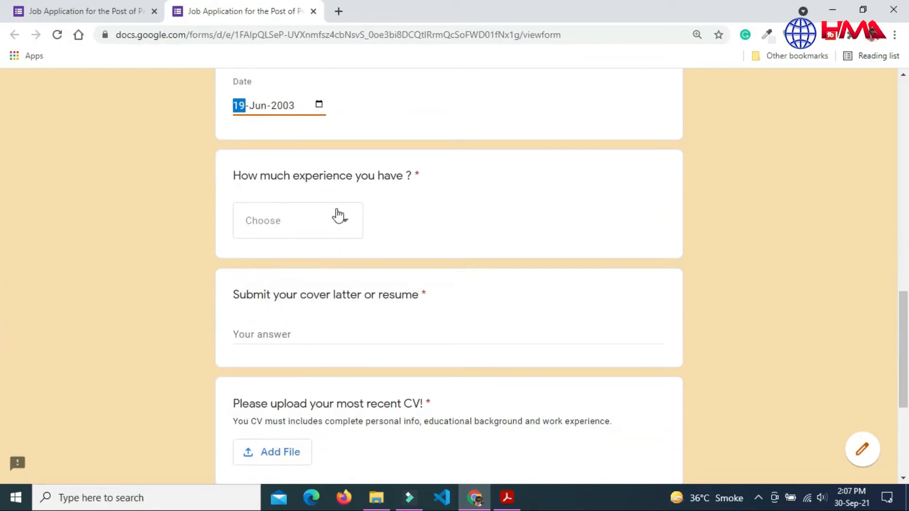
# Choose 1 year of experience and attach CV.pdf as the uploaded CV
pyautogui.click(337, 217)
pyautogui.click(285, 315)
pyautogui.click(270, 451)
pyautogui.scroll(-2, 281, 230)
pyautogui.doubleClick(284, 351)
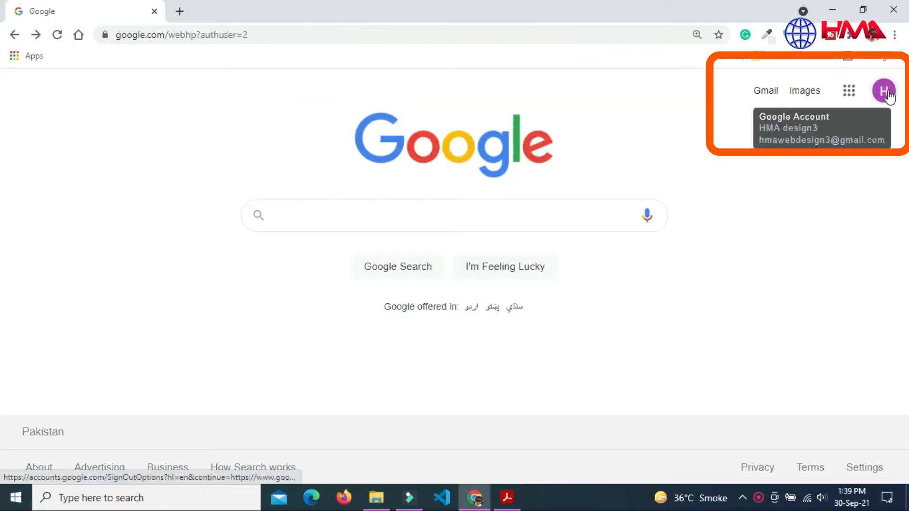
# Create a new Google Form from Drive's New menu, then go to the Forms home page
pyautogui.click(850, 91)
pyautogui.moveTo(893, 149); pyautogui.dragTo(895, 352)
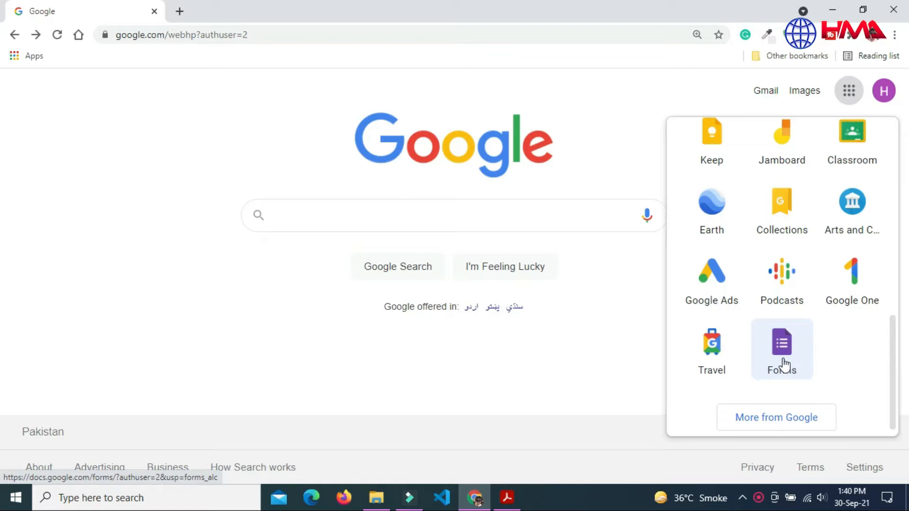
pyautogui.moveTo(891, 348); pyautogui.dragTo(895, 225)
pyautogui.click(718, 182)
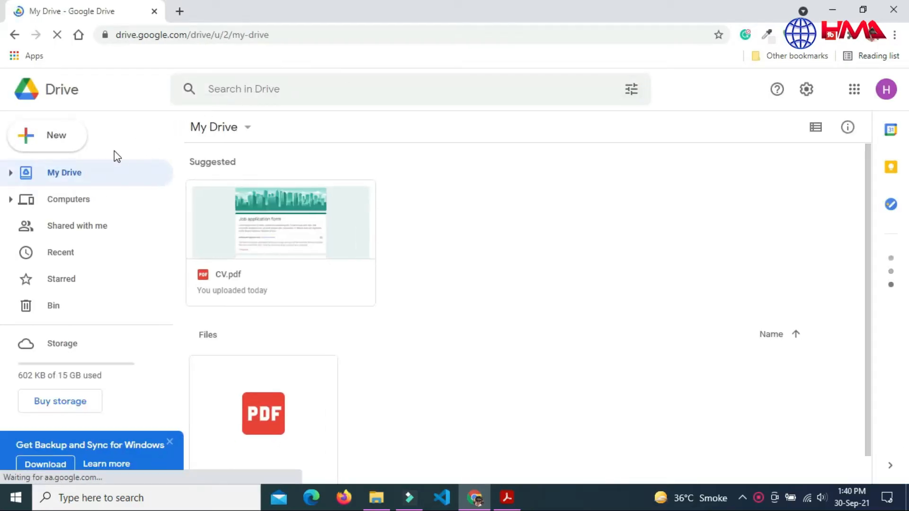
pyautogui.click(59, 137)
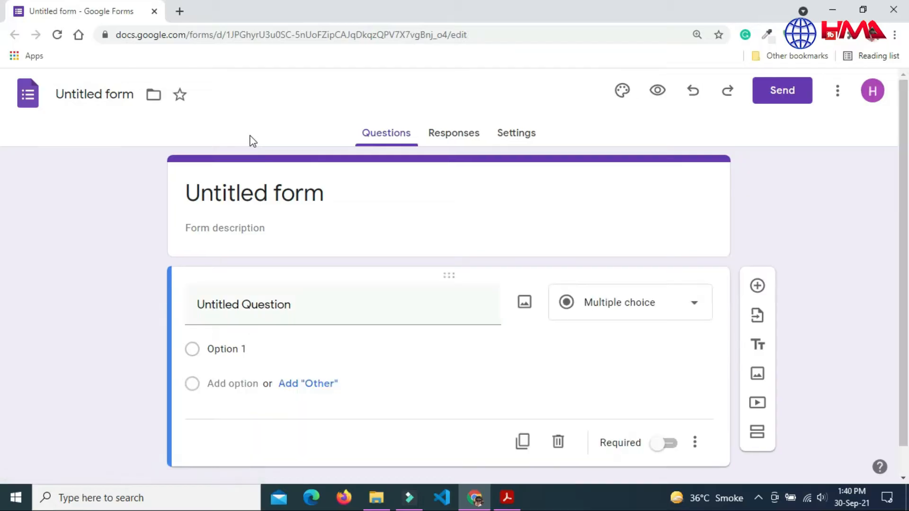
pyautogui.click(550, 218)
pyautogui.click(28, 93)
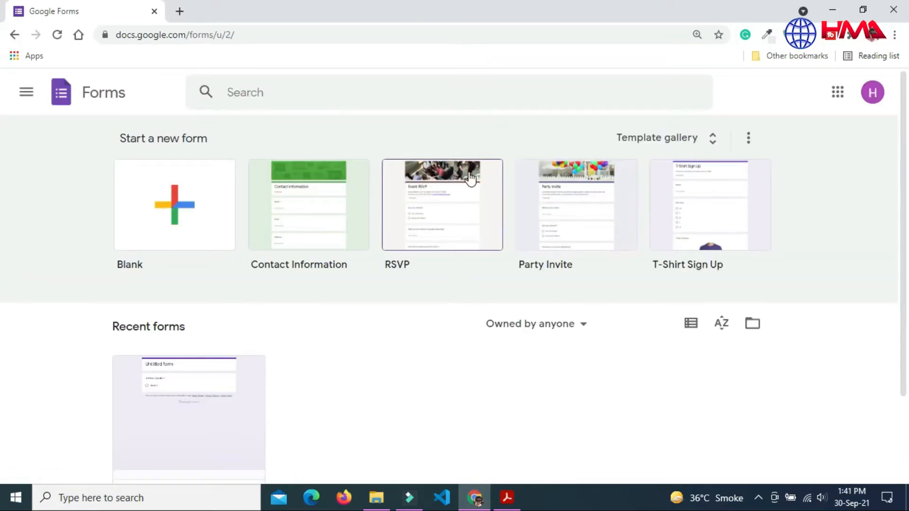
# Browse the full template gallery and start a new blank form from the Blank card
pyautogui.click(638, 143)
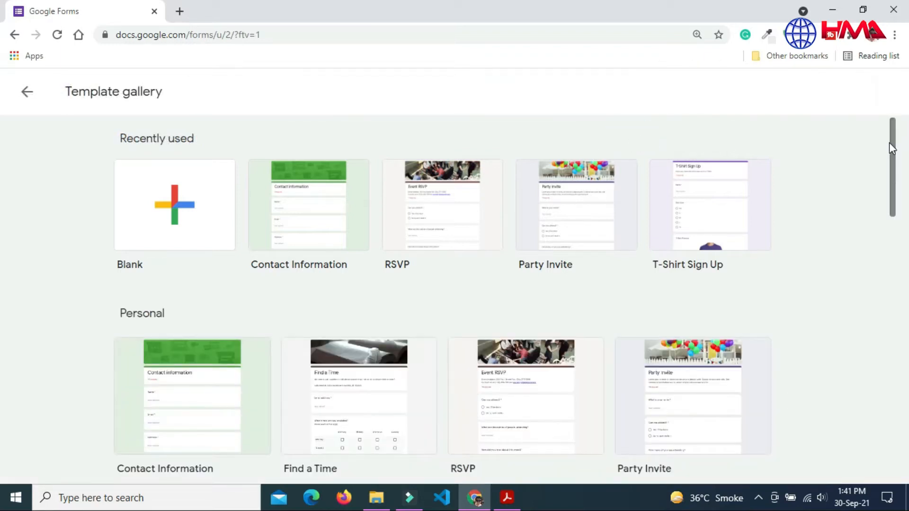
pyautogui.moveTo(893, 139); pyautogui.dragTo(897, 316)
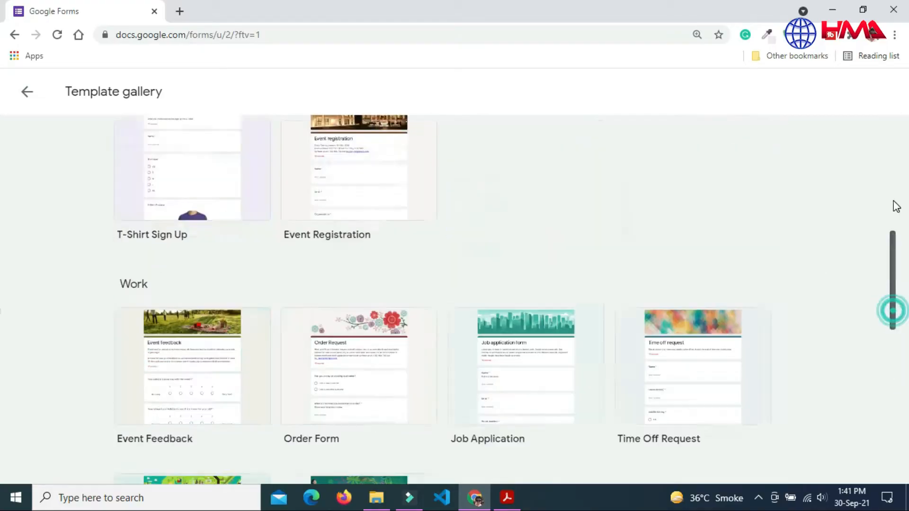
pyautogui.moveTo(893, 299); pyautogui.dragTo(897, 130)
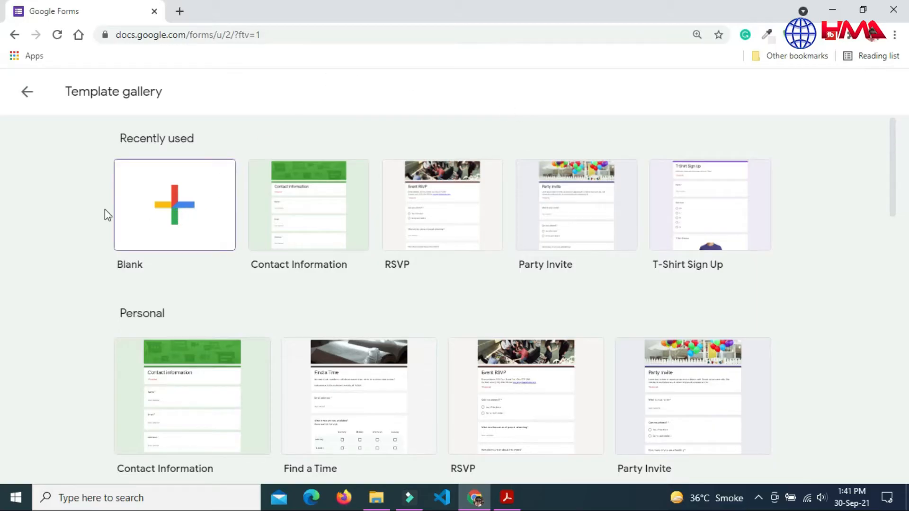
pyautogui.click(146, 220)
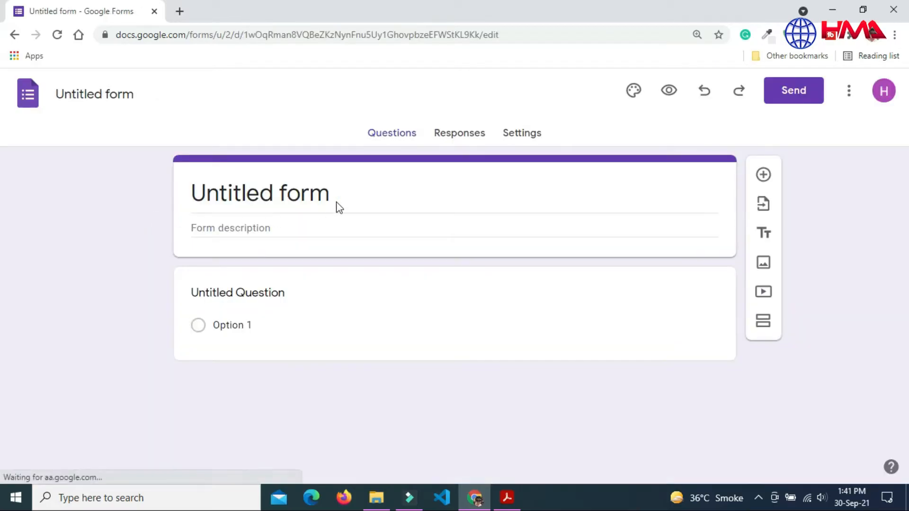
# Retitle the form 'Job Application for the Post of Project Manager' with a capital P
pyautogui.press('BackSpace')
pyautogui.press('BackSpace')
pyautogui.press('BackSpace')
pyautogui.click(657, 244)
pyautogui.press('BackSpace')
pyautogui.press('BackSpace')
pyautogui.press('BackSpace')
pyautogui.press('BackSpace')
pyautogui.write('Job Application fro')
pyautogui.write(' the post of Project Manager')
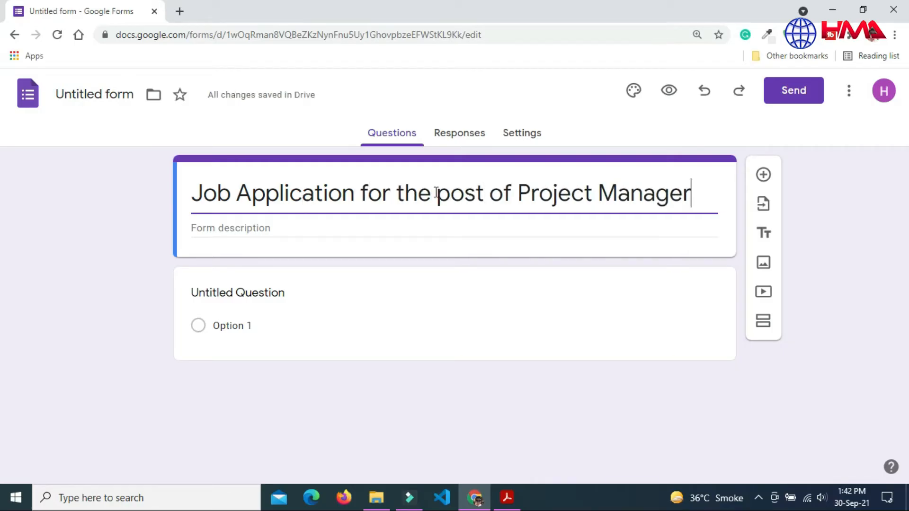
pyautogui.click(452, 197)
pyautogui.press('BackSpace')
pyautogui.write('P')
# Add a job-description line under the title and delete the default untitled question
pyautogui.click(222, 228)
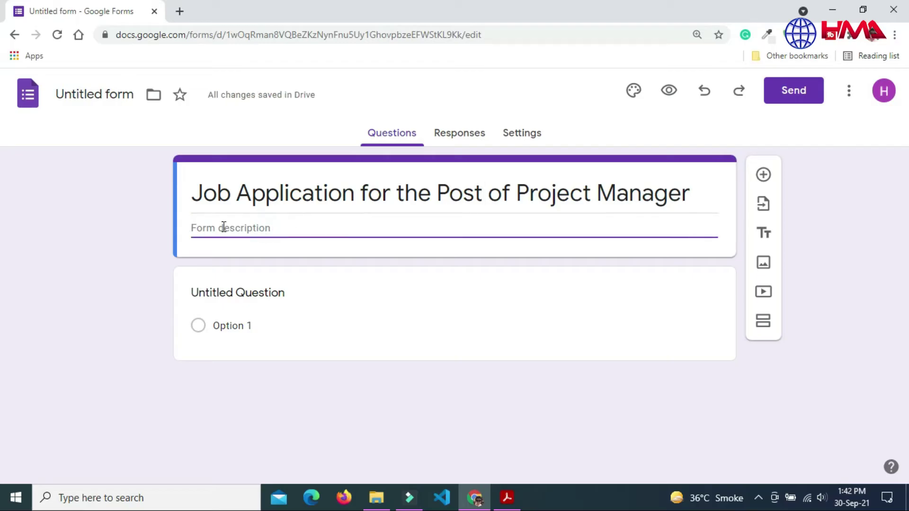
pyautogui.click(90, 94)
pyautogui.click(223, 93)
pyautogui.click(233, 228)
pyautogui.write('Her')
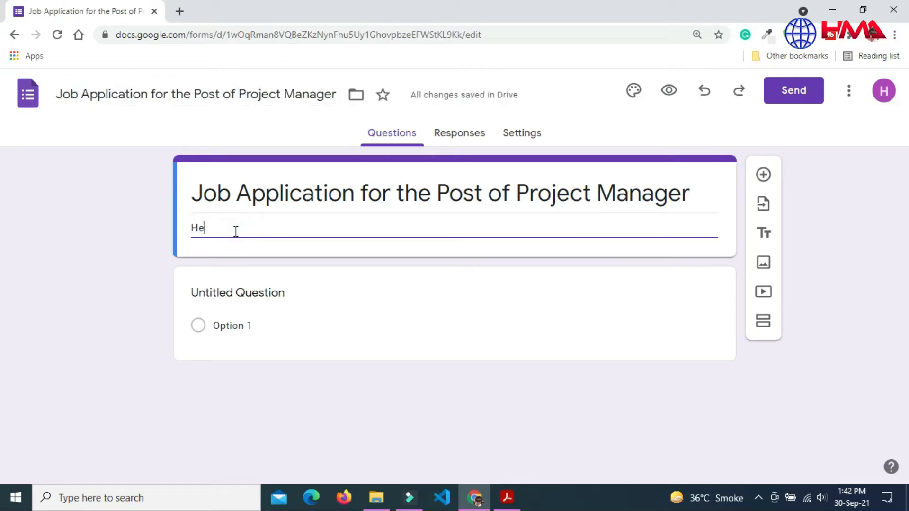
pyautogui.write(' write your')
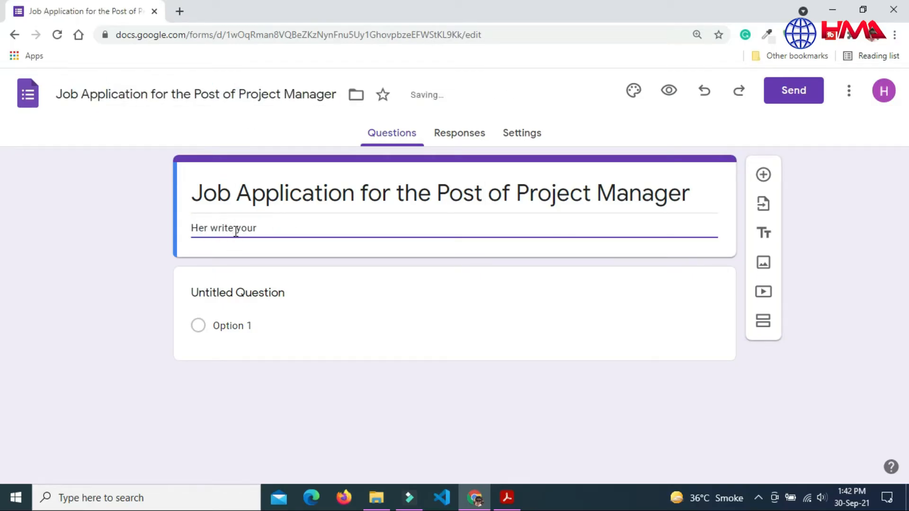
pyautogui.write('ption!')
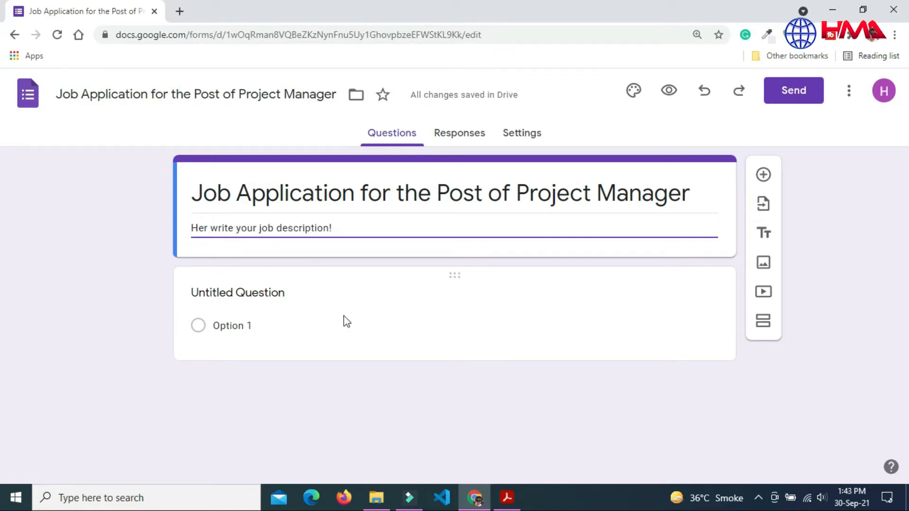
pyautogui.click(341, 321)
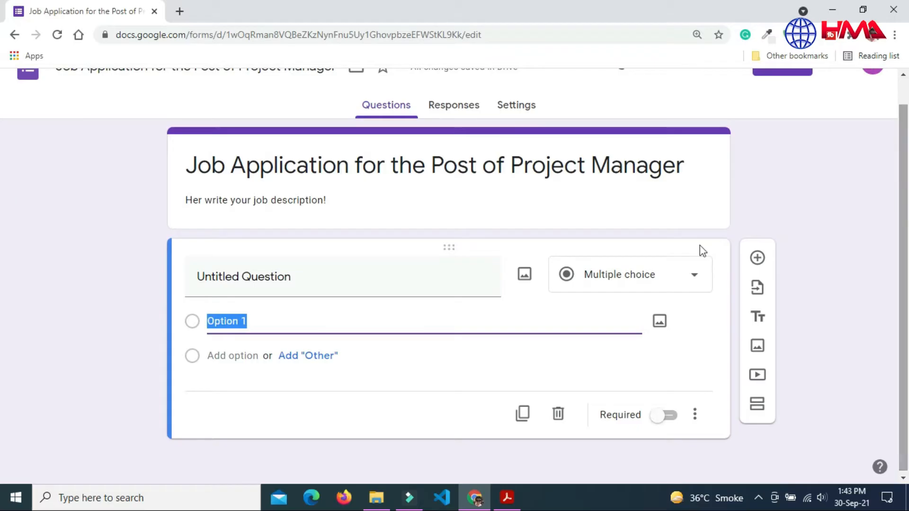
pyautogui.click(557, 414)
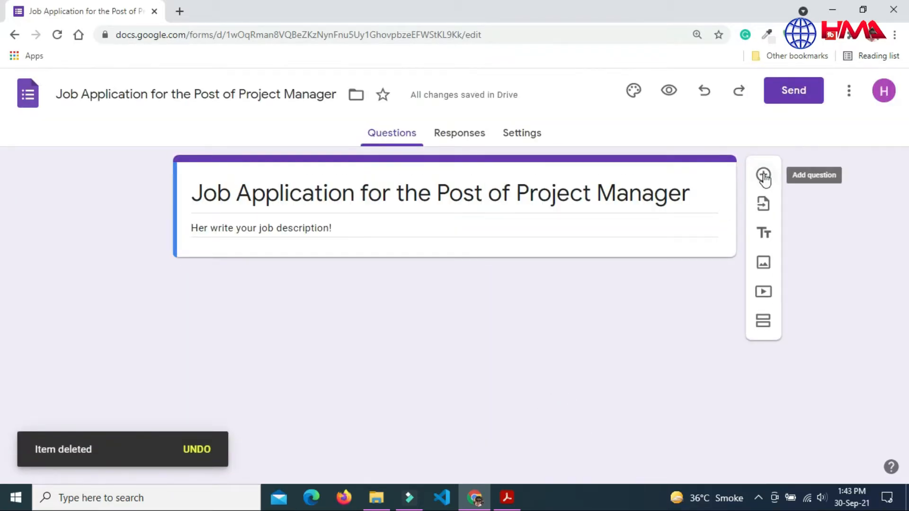
# Add a new short-answer question titled Full Name
pyautogui.click(764, 176)
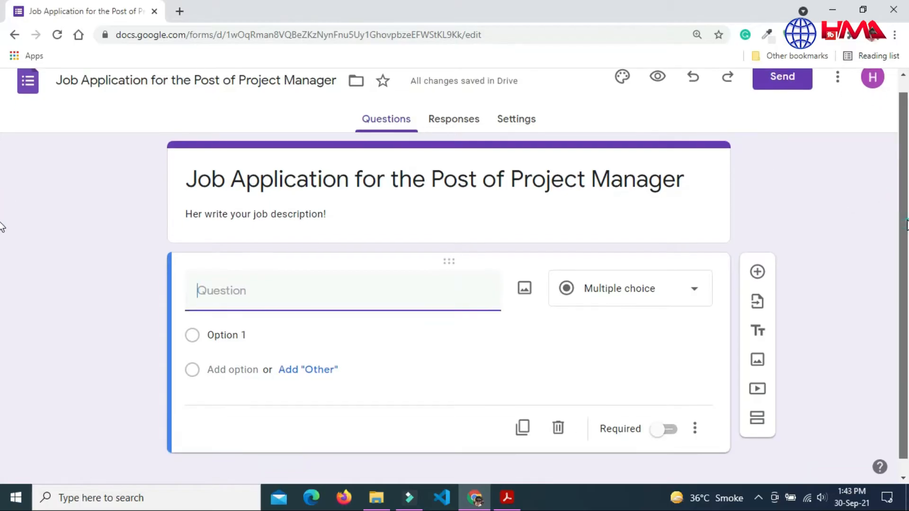
pyautogui.click(635, 292)
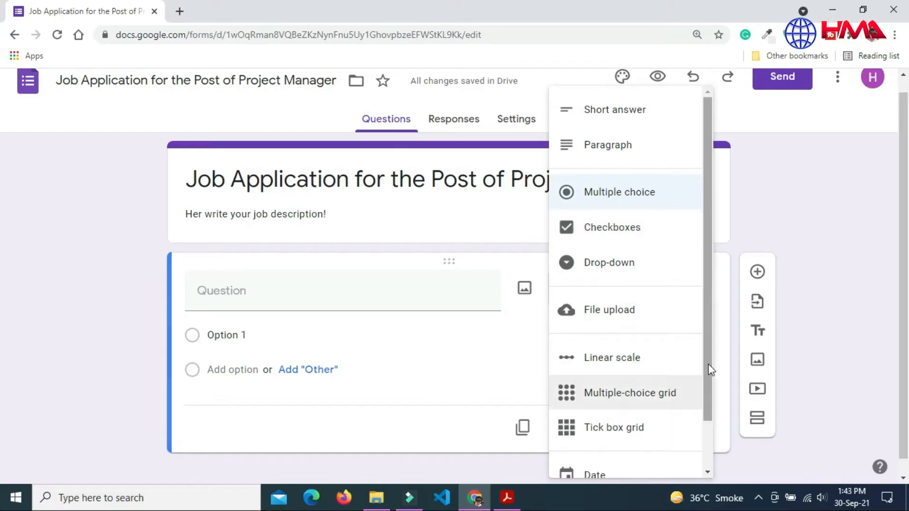
pyautogui.click(615, 110)
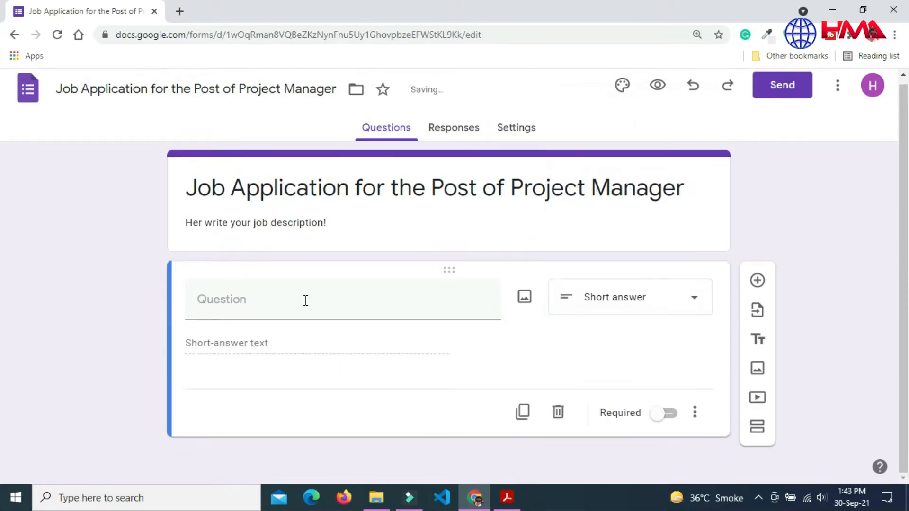
pyautogui.click(276, 300)
pyautogui.write('Full Name')
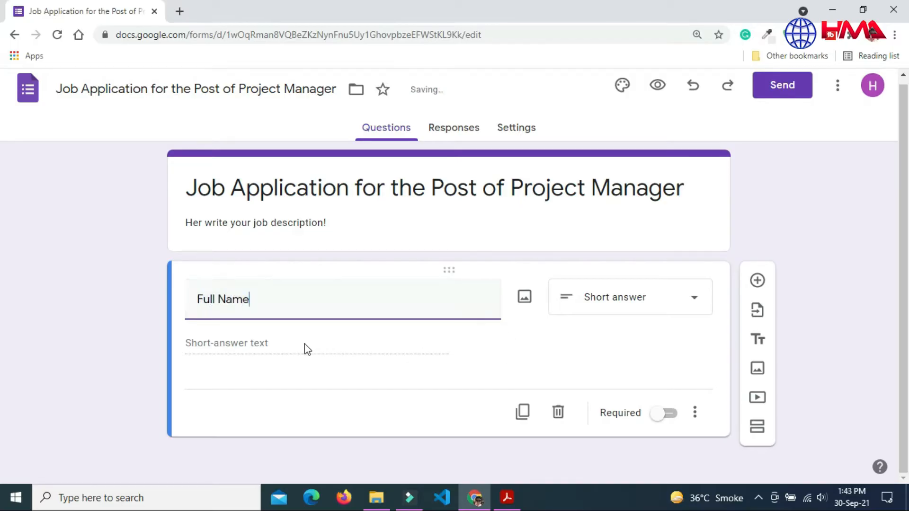
# Make Full Name required with description 'First and Last name!' and duplicate it
pyautogui.click(667, 415)
pyautogui.click(694, 414)
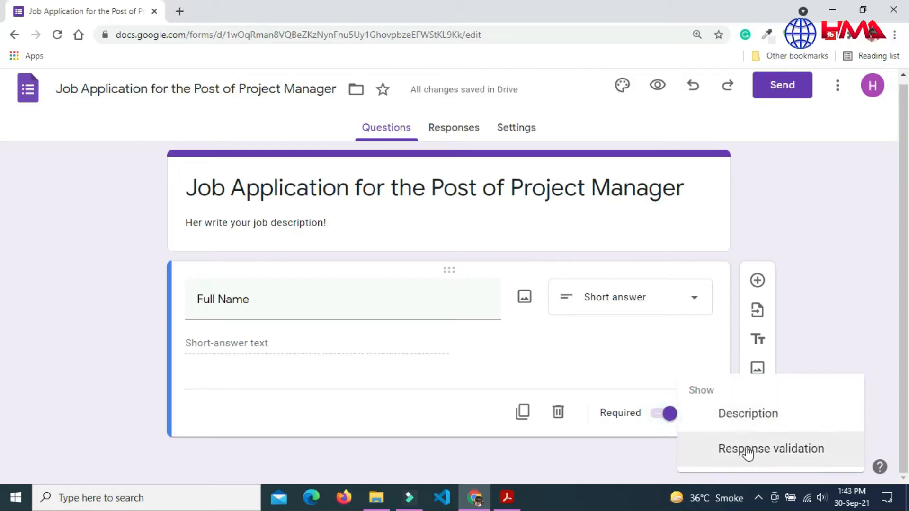
pyautogui.click(749, 416)
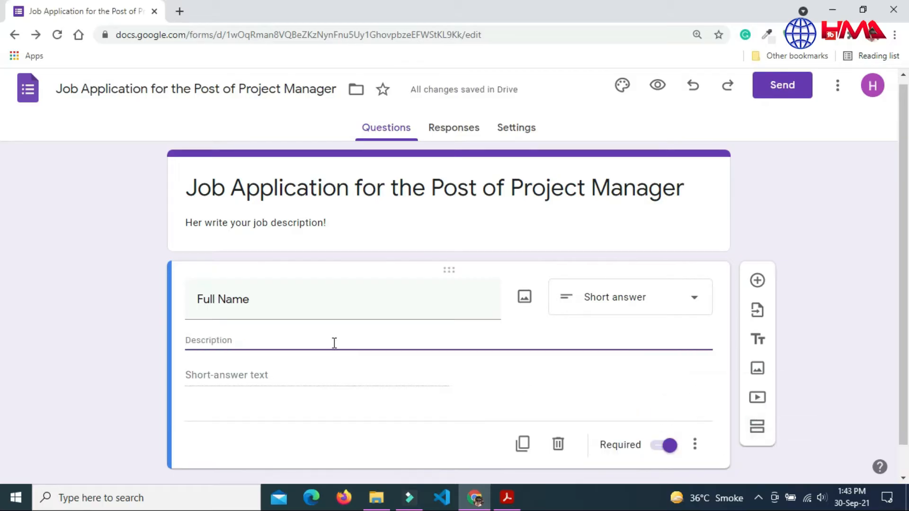
pyautogui.write('First ')
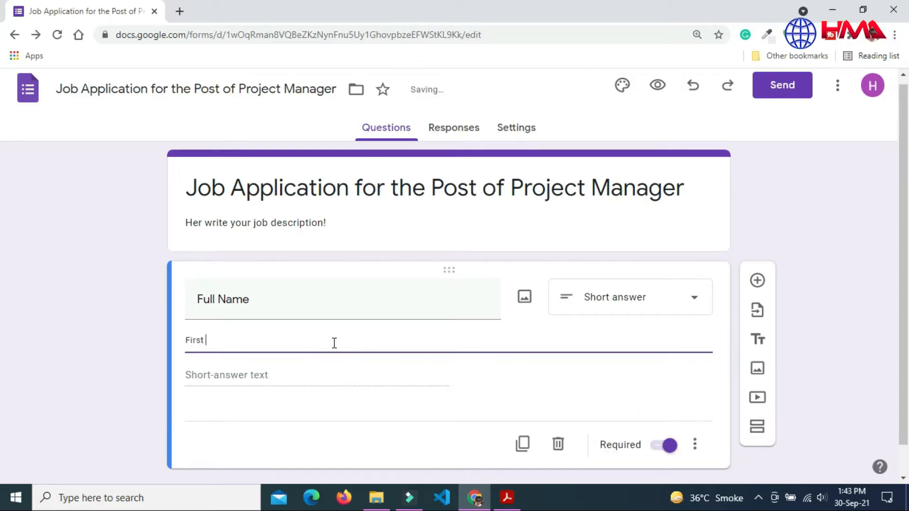
pyautogui.write('and Last name!')
pyautogui.scroll(-1, 4, 248)
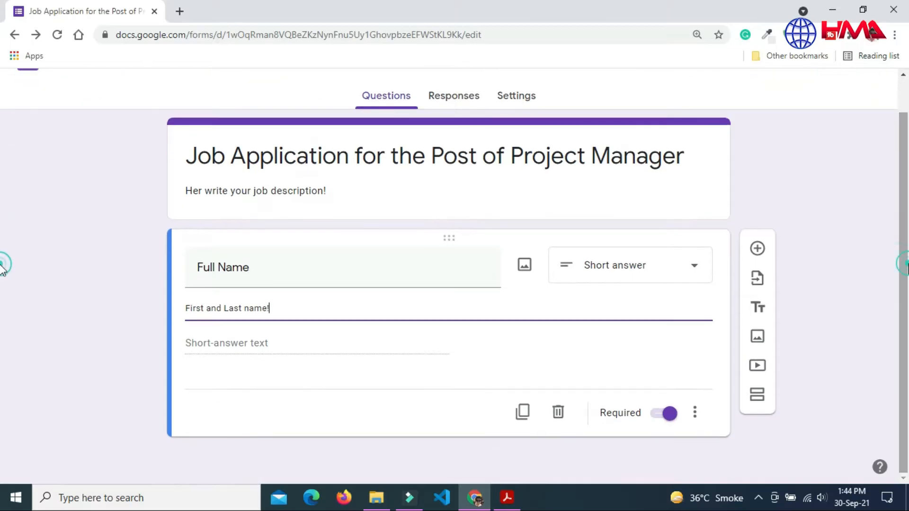
pyautogui.click(522, 415)
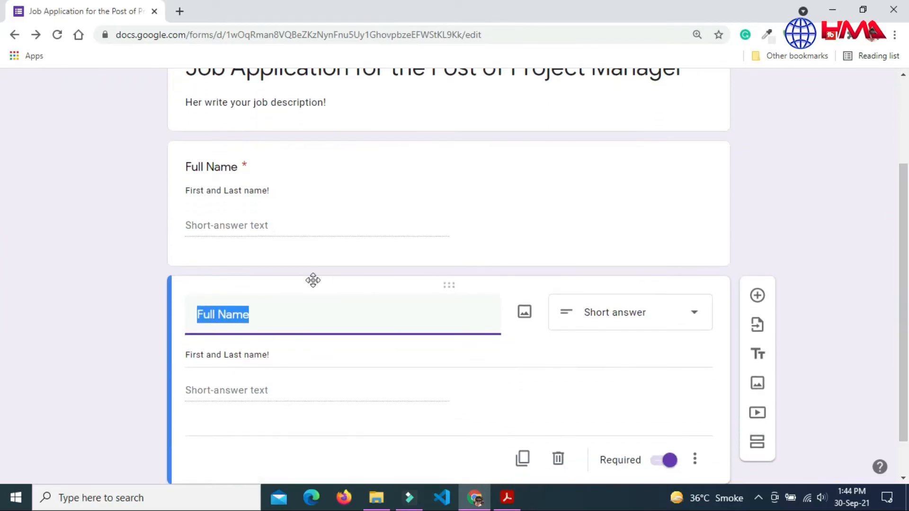
pyautogui.write('Phone Number')
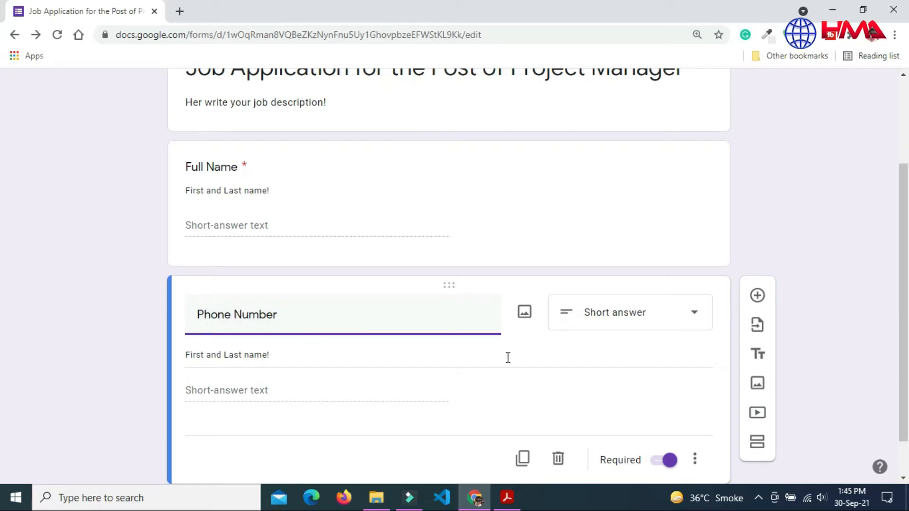
# Turn the copy into Phone Number with no description and add response validation
pyautogui.click(695, 459)
pyautogui.click(741, 426)
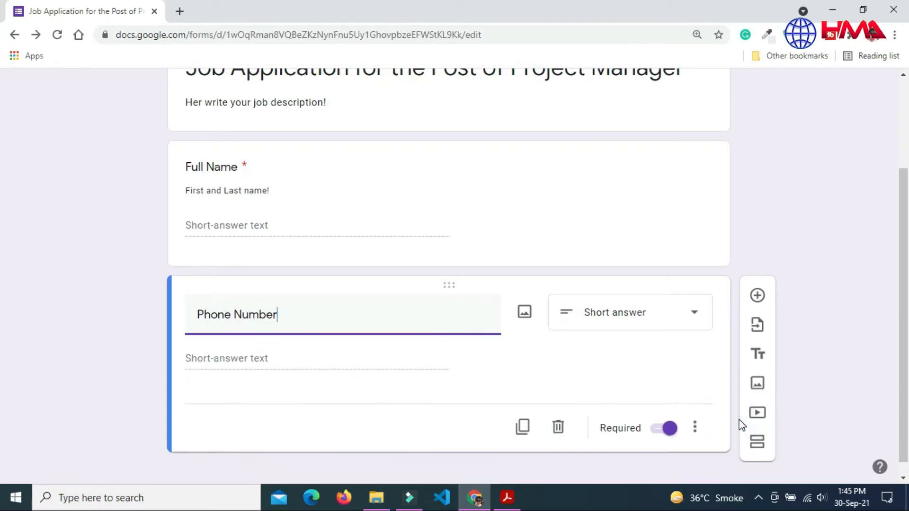
pyautogui.click(695, 428)
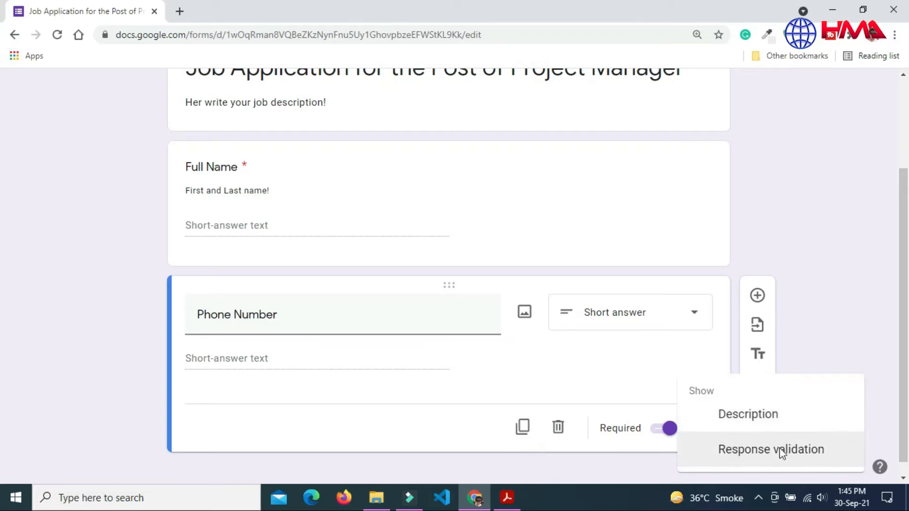
pyautogui.click(782, 451)
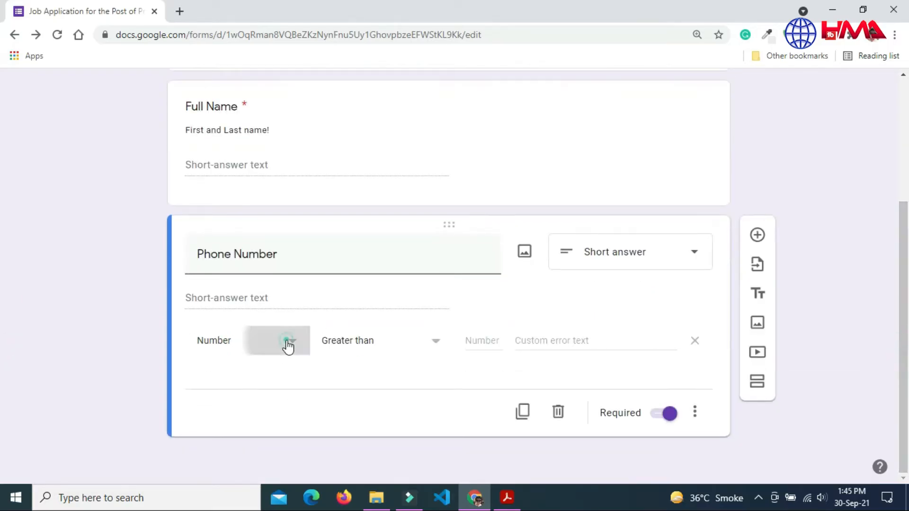
# Validate with regular expression Contains [0-9]{10} and a custom error message
pyautogui.click(286, 343)
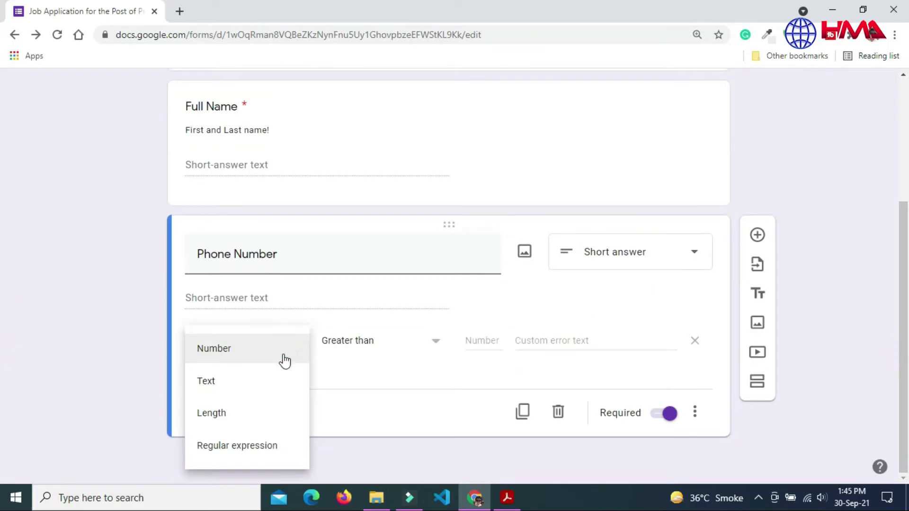
pyautogui.click(239, 451)
pyautogui.click(451, 340)
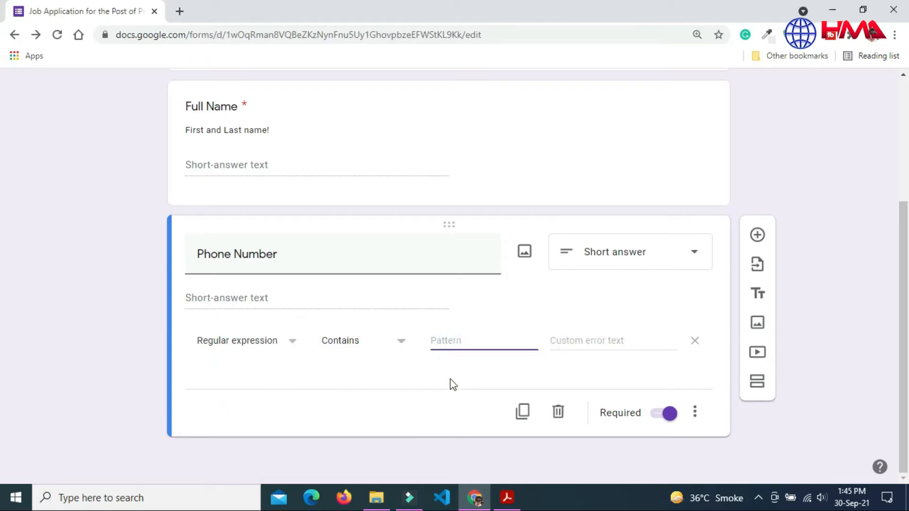
pyautogui.write(']')
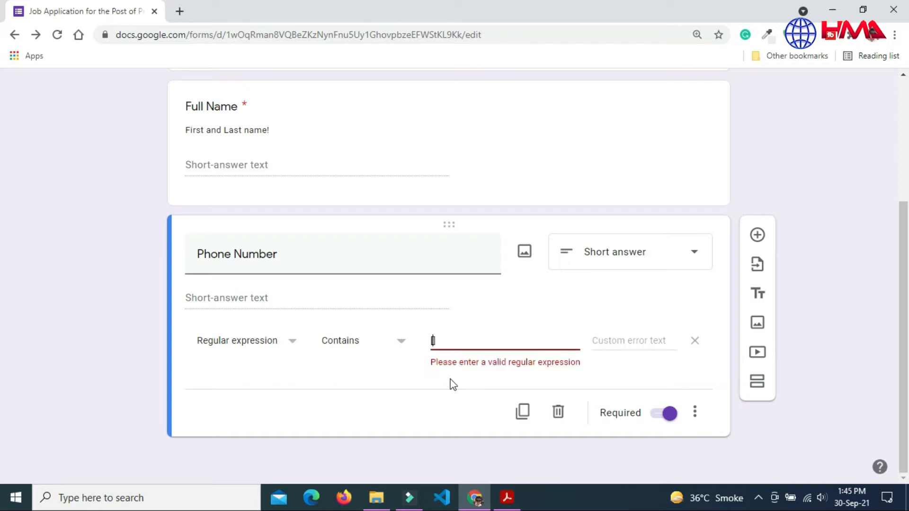
pyautogui.write('-')
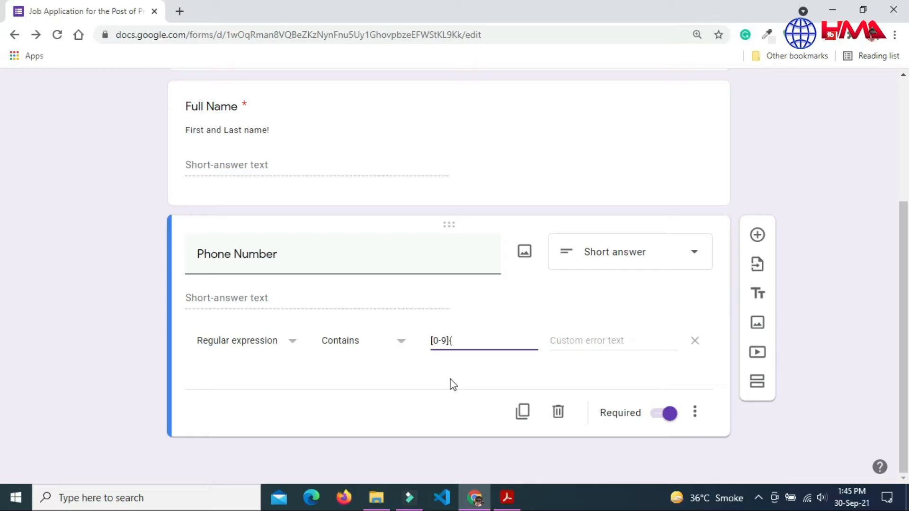
pyautogui.write('}')
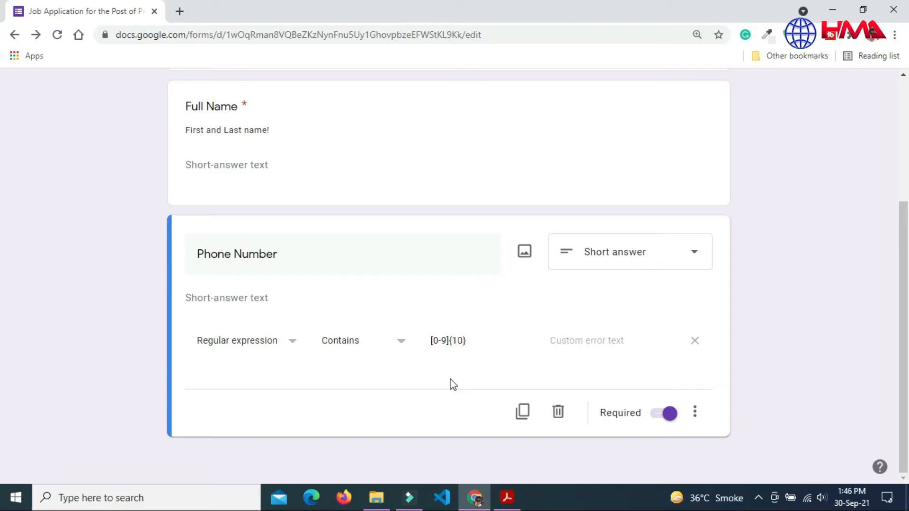
pyautogui.click(480, 342)
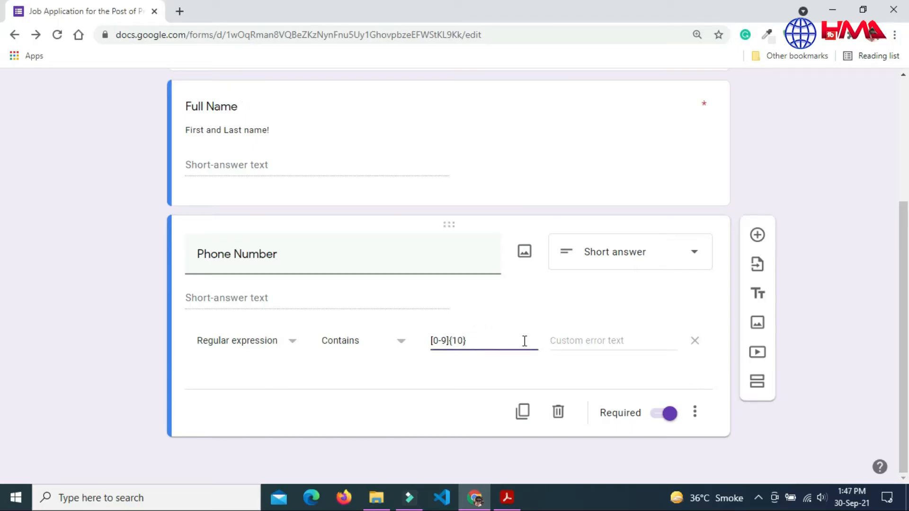
pyautogui.click(570, 341)
pyautogui.write('Your phon')
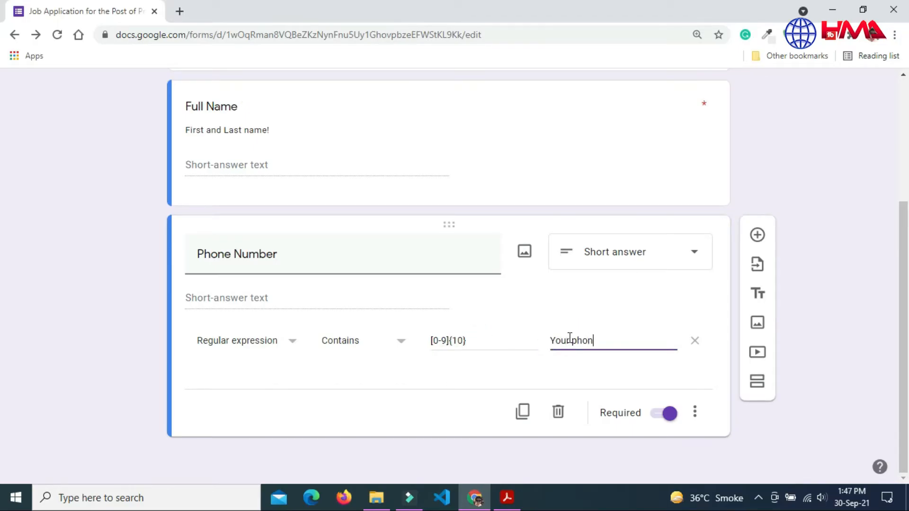
pyautogui.write('d!')
pyautogui.moveTo(905, 283); pyautogui.dragTo(696, 159)
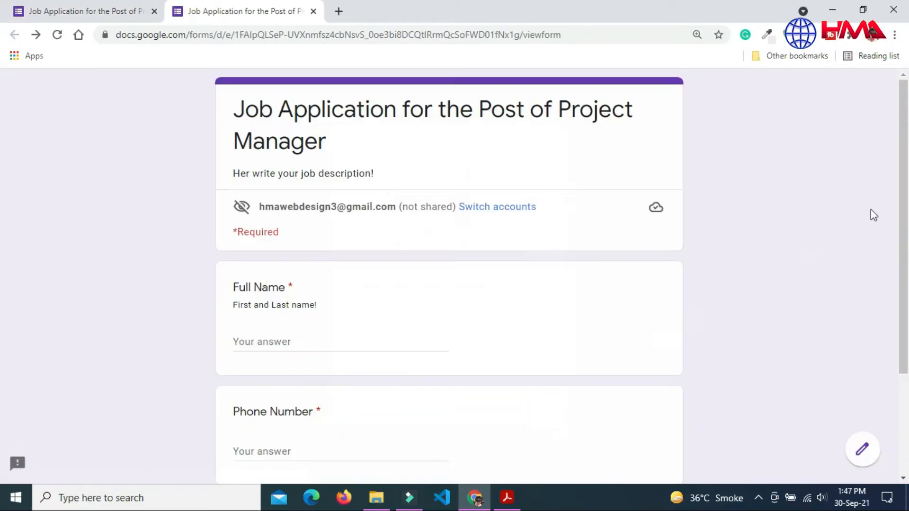
pyautogui.scroll(-2, 888, 197)
# In the preview, submit the empty form to check the required-question errors
pyautogui.click(338, 244)
pyautogui.scroll(-2, 836, 197)
pyautogui.click(379, 322)
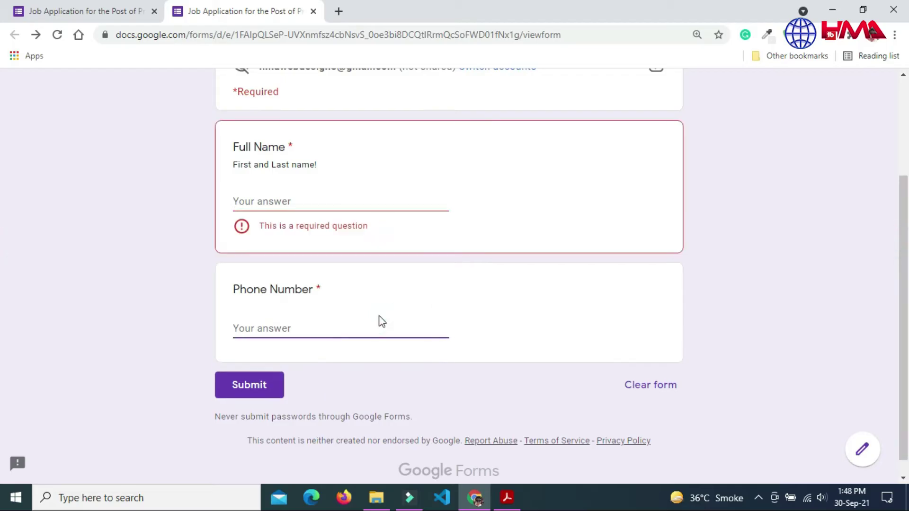
pyautogui.click(264, 386)
pyautogui.moveTo(270, 354); pyautogui.dragTo(405, 359)
pyautogui.click(412, 389)
# Test the phone number validation with a short entry, then return to the editor
pyautogui.click(331, 328)
pyautogui.write('1234')
pyautogui.click(266, 406)
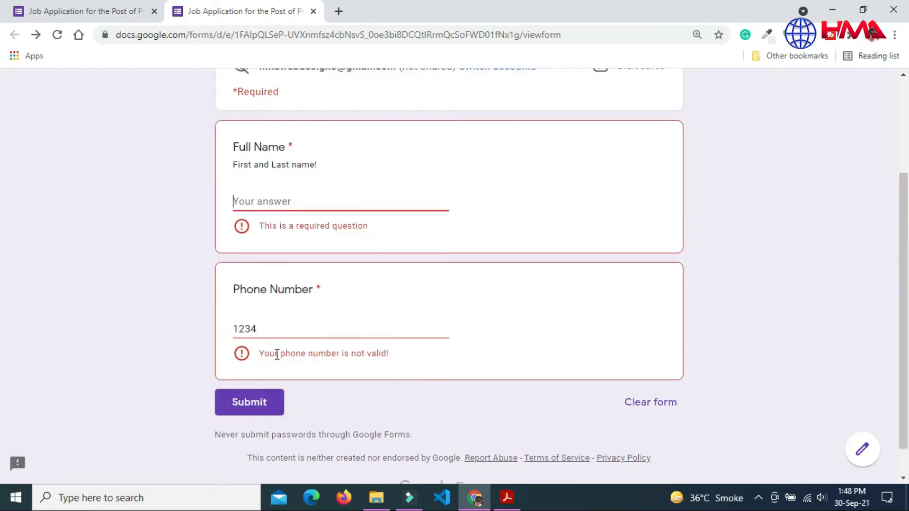
pyautogui.click(309, 327)
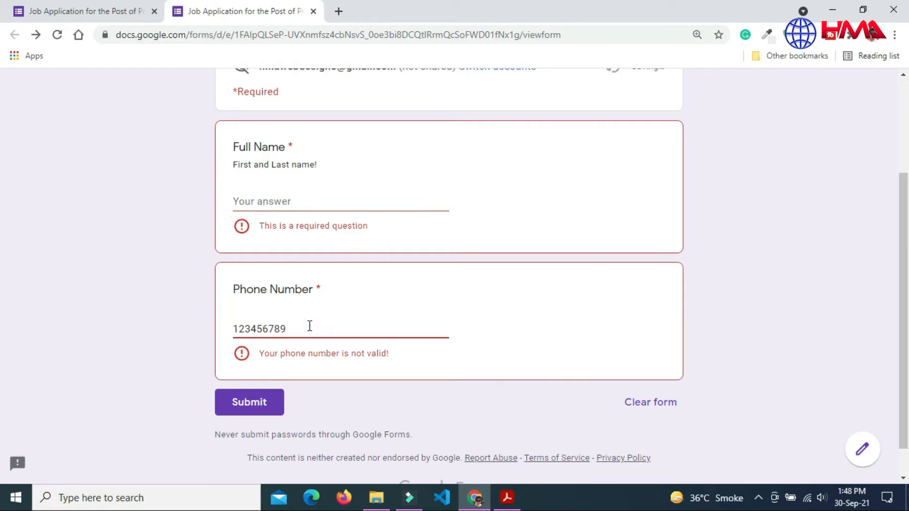
pyautogui.write('10')
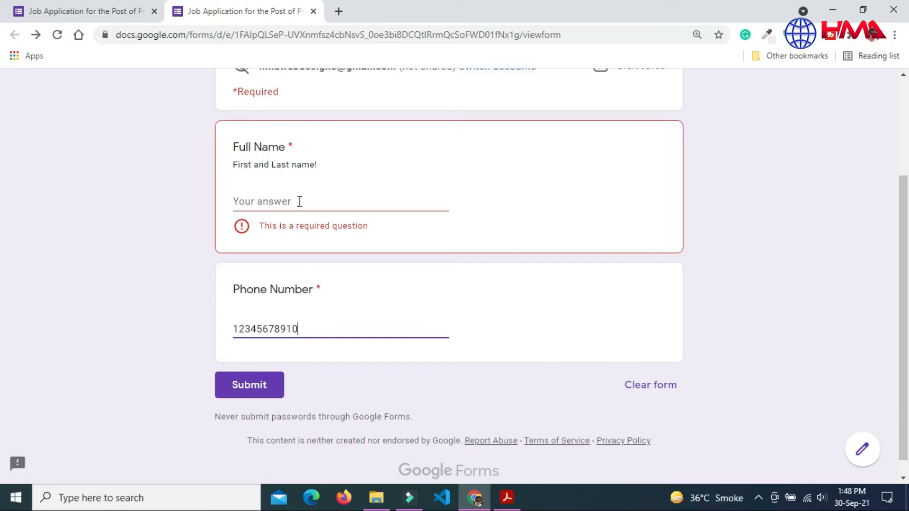
pyautogui.click(314, 10)
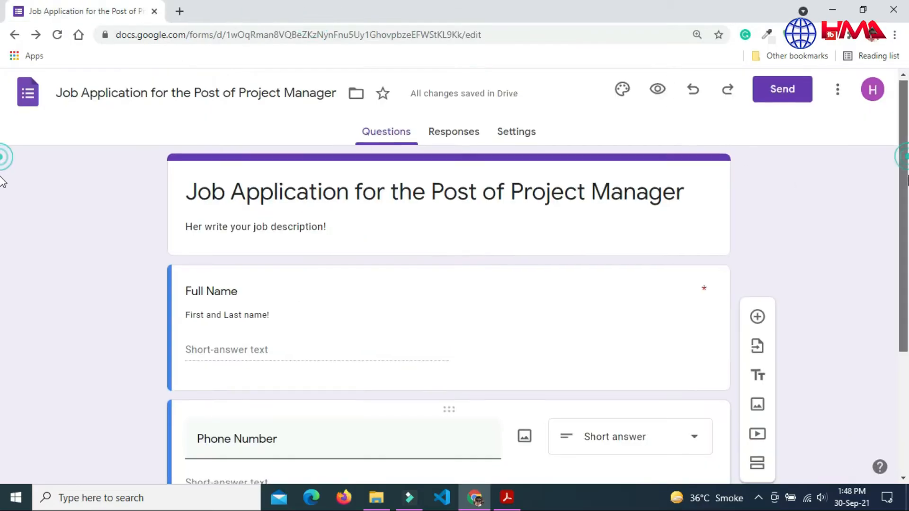
pyautogui.scroll(-2, 2, 195)
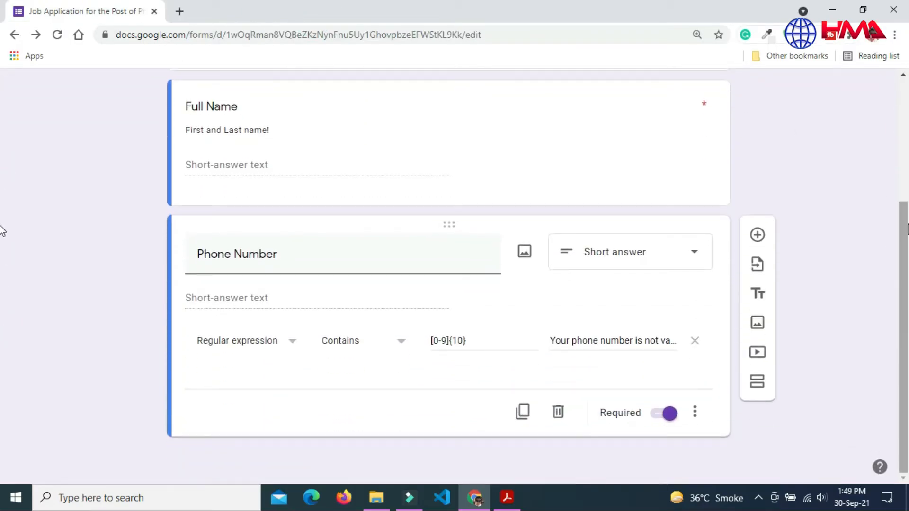
# Add a required Date of birth question with a note that only candidates over 20 can apply
pyautogui.click(757, 234)
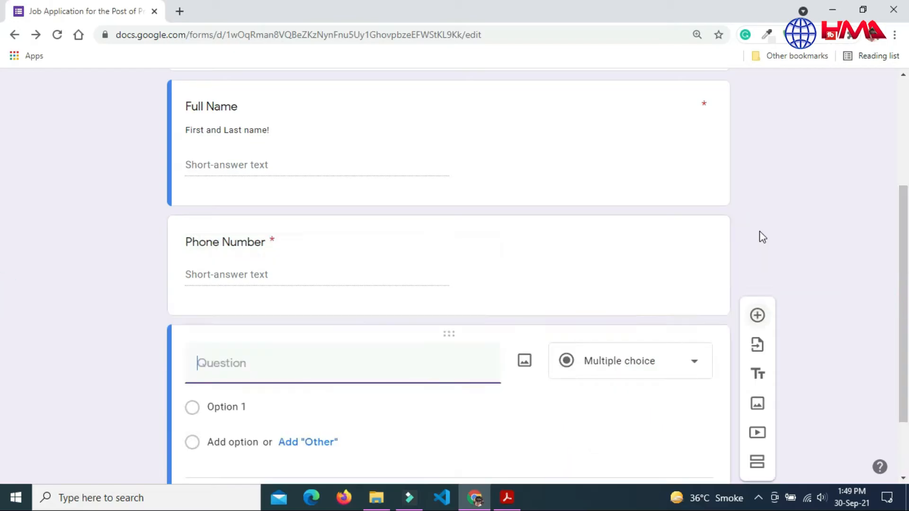
pyautogui.click(689, 284)
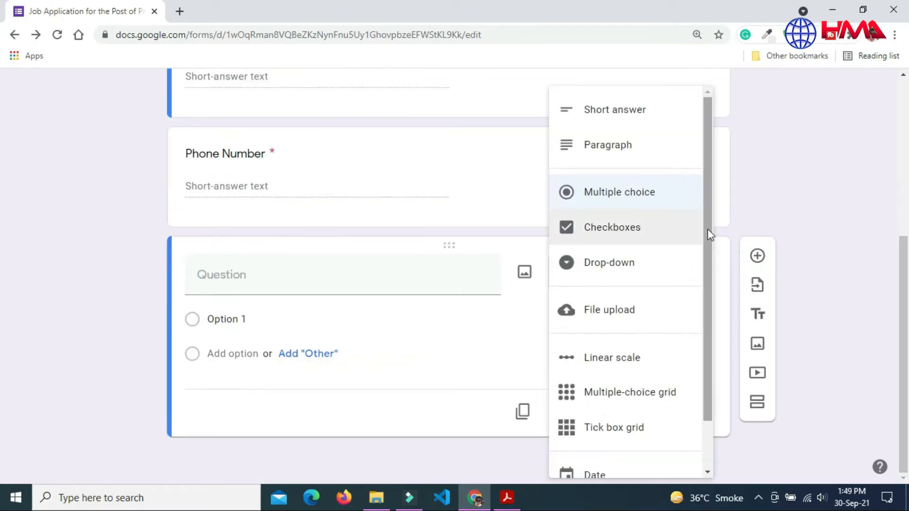
pyautogui.moveTo(708, 235); pyautogui.dragTo(707, 283)
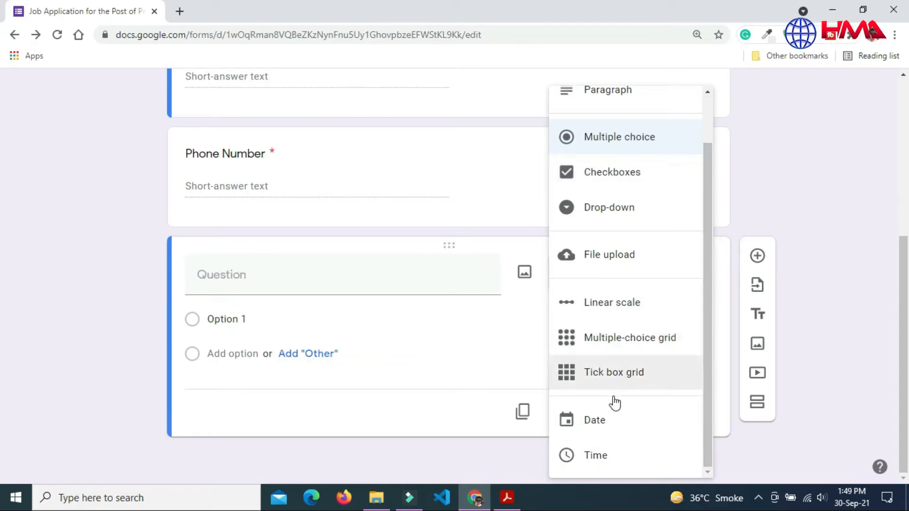
pyautogui.click(594, 423)
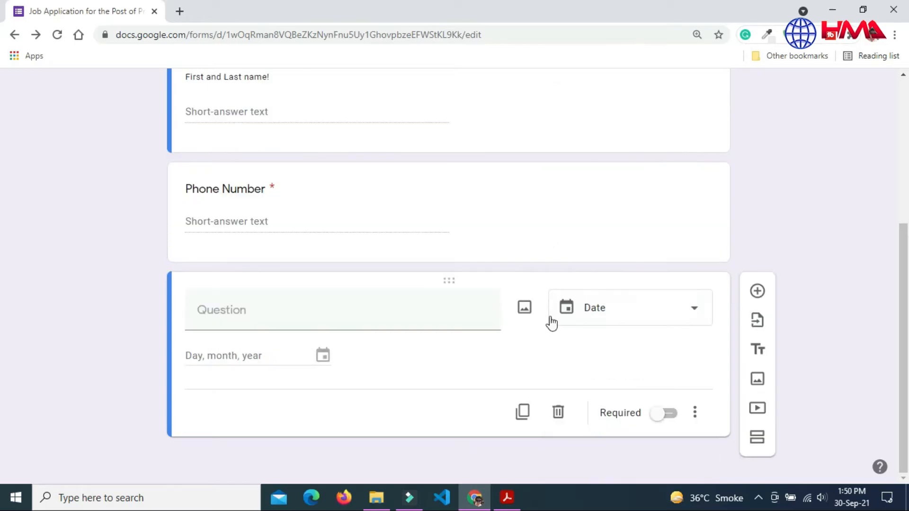
pyautogui.click(351, 311)
pyautogui.write('What is your date of birth?')
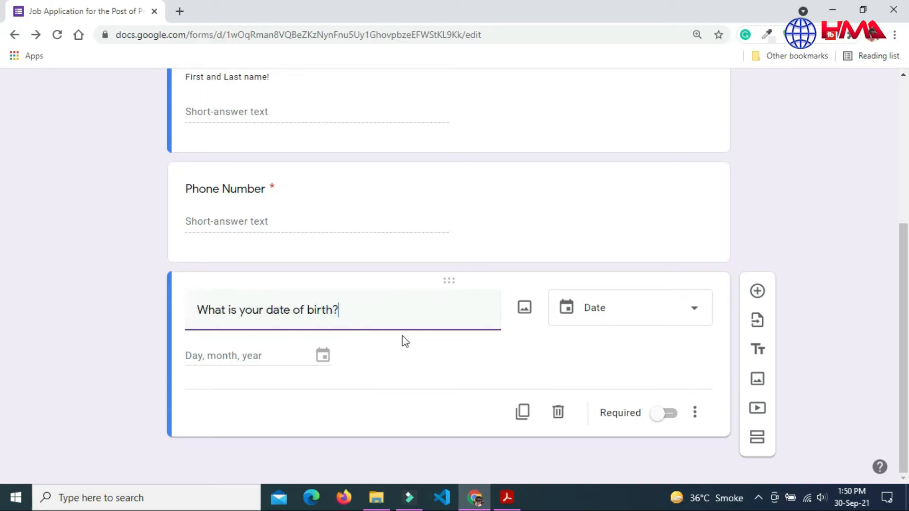
pyautogui.click(668, 414)
pyautogui.click(696, 415)
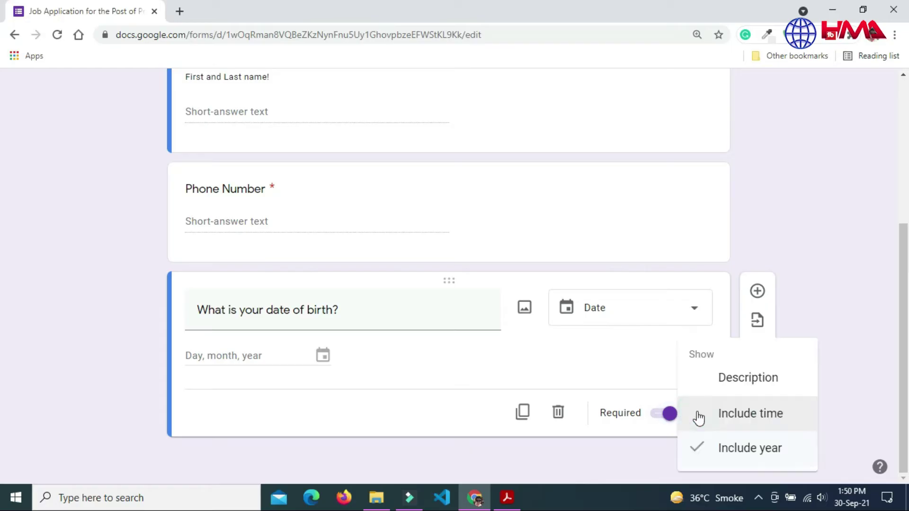
pyautogui.click(740, 384)
pyautogui.write('only the')
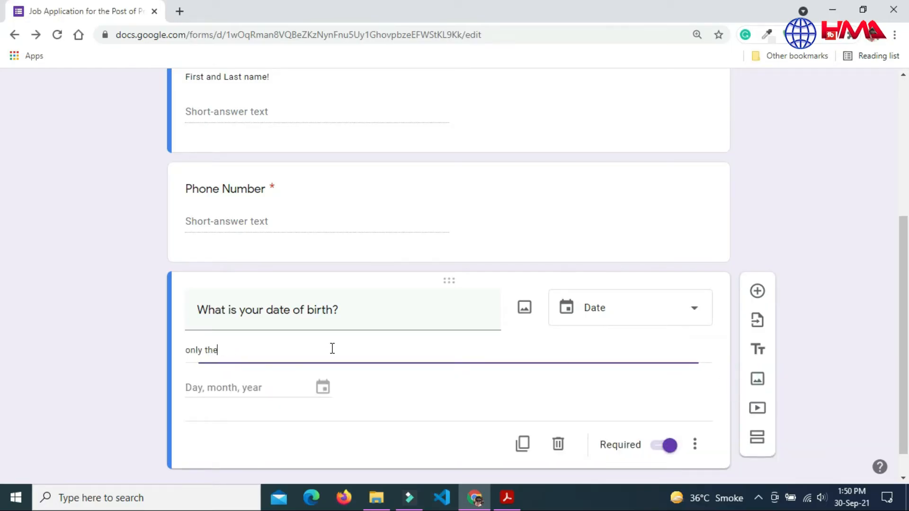
pyautogui.write(' with an age greater than 20')
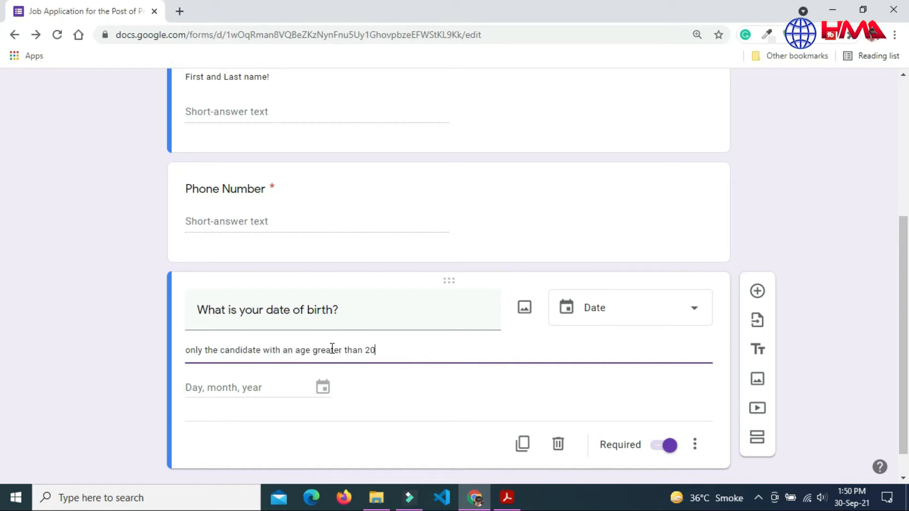
pyautogui.write('can apply!')
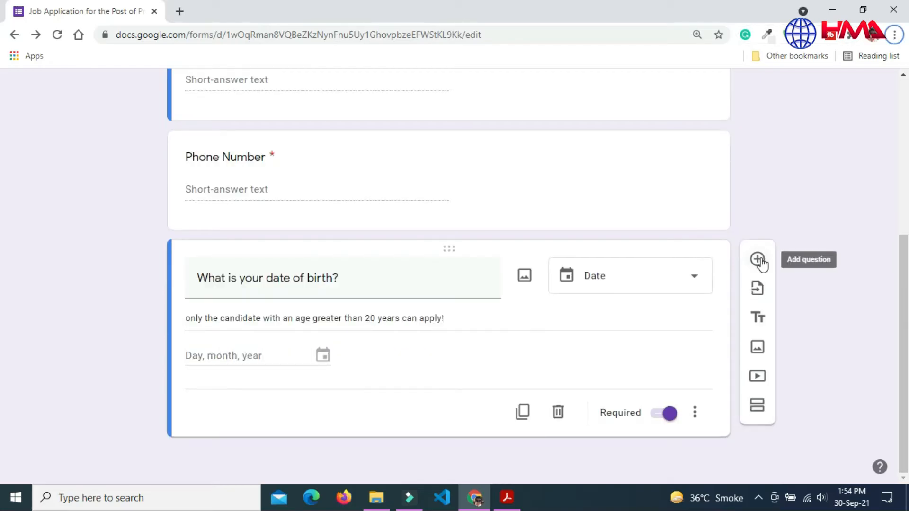
# Add a drop-down question asking about the applicant's experience
pyautogui.click(757, 260)
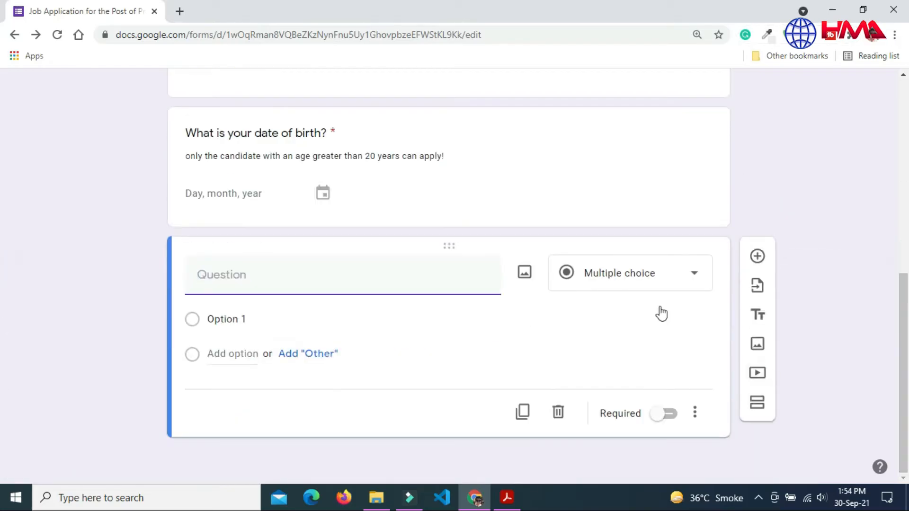
pyautogui.click(652, 279)
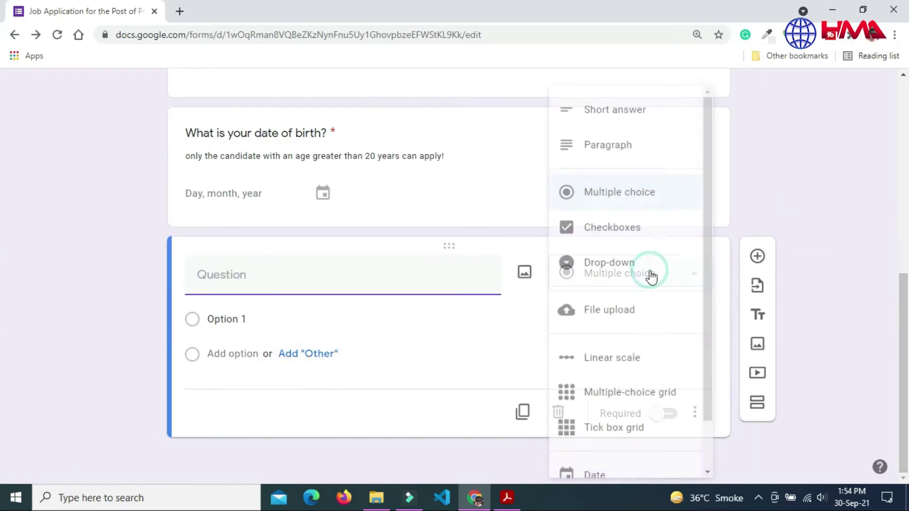
pyautogui.click(594, 268)
pyautogui.click(320, 279)
pyautogui.write('How much experience you have ?')
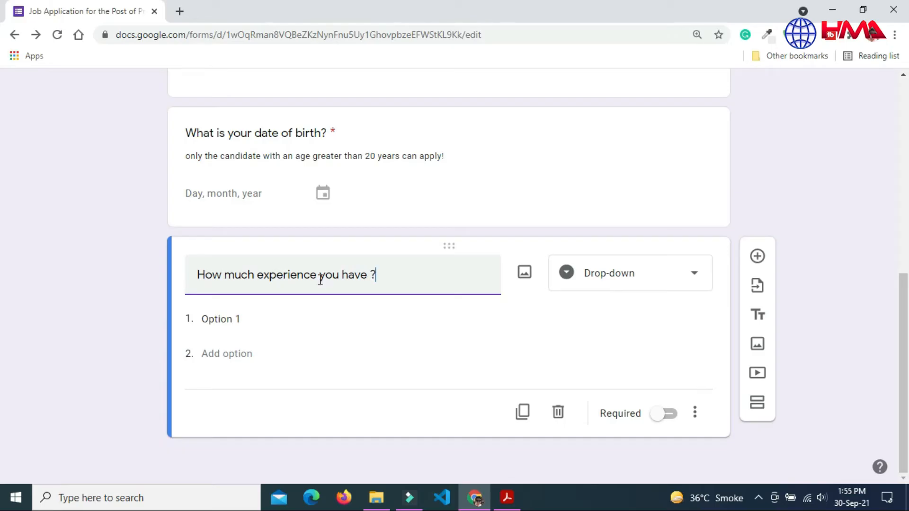
# Offer Less than 1 year, 1 year, 2 year and More than 2 year, and make it required
pyautogui.click(247, 320)
pyautogui.write('Less than 1 yer')
pyautogui.click(233, 353)
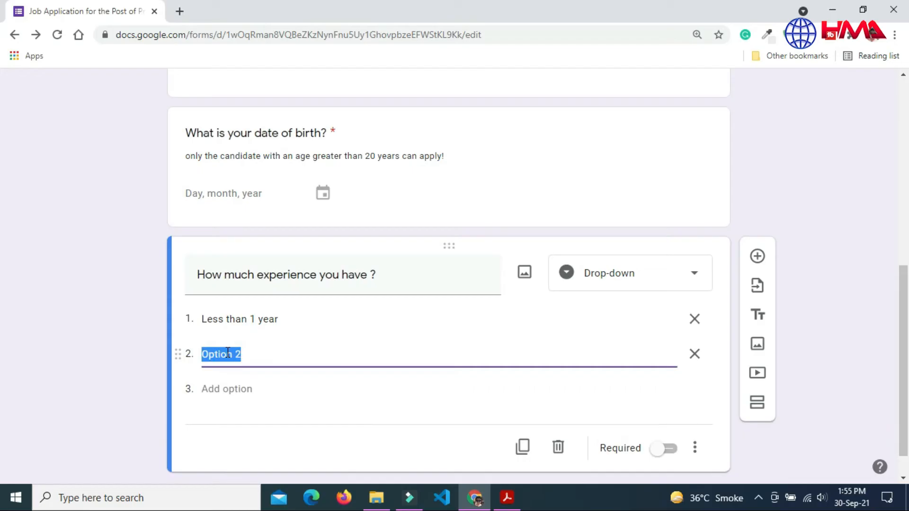
pyautogui.write('1')
pyautogui.click(230, 389)
pyautogui.write('2 year')
pyautogui.click(230, 422)
pyautogui.write('More than 2 yea')
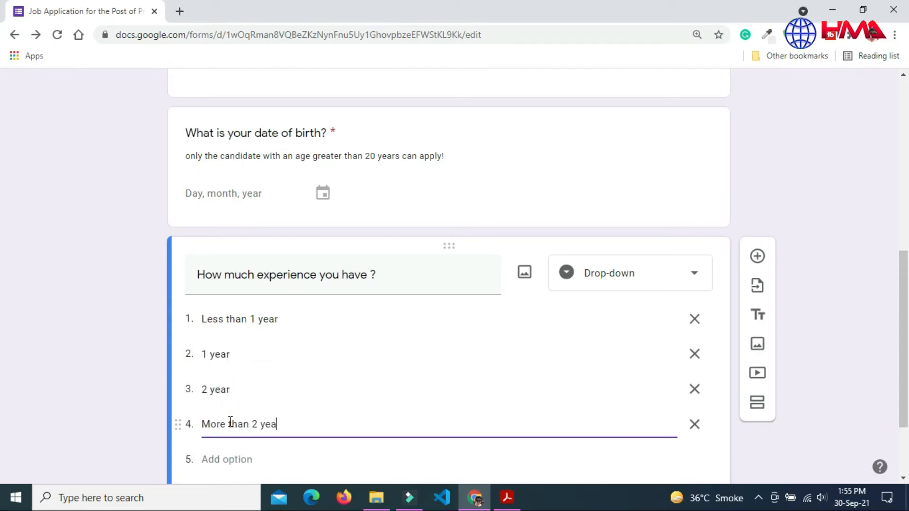
pyautogui.write('r')
pyautogui.scroll(-2, 464, 401)
pyautogui.click(665, 414)
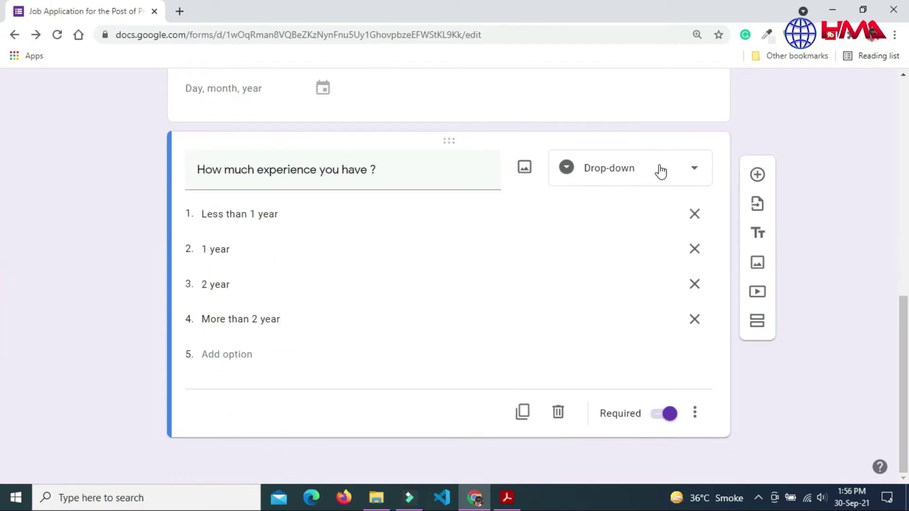
# Add a required paragraph question 'Submit your cover latter or resume'
pyautogui.click(758, 176)
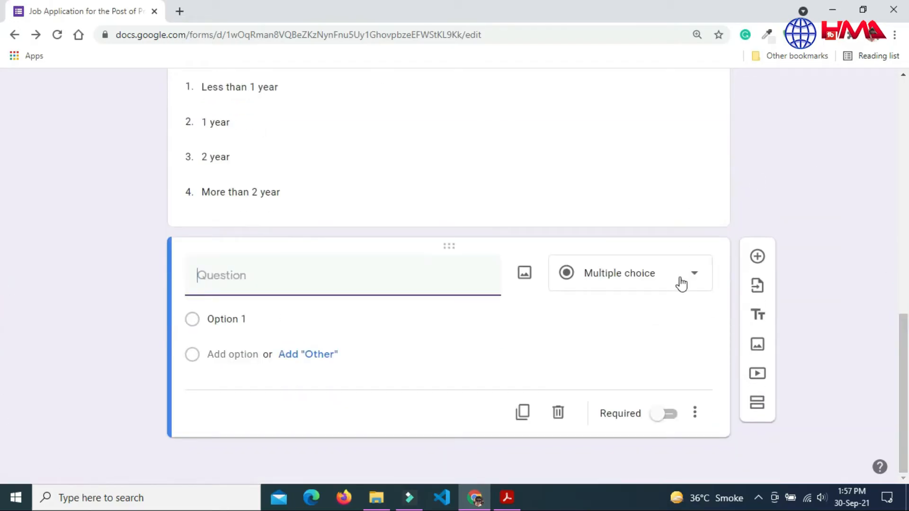
pyautogui.click(681, 282)
pyautogui.click(586, 151)
pyautogui.click(256, 298)
pyautogui.write('Submit')
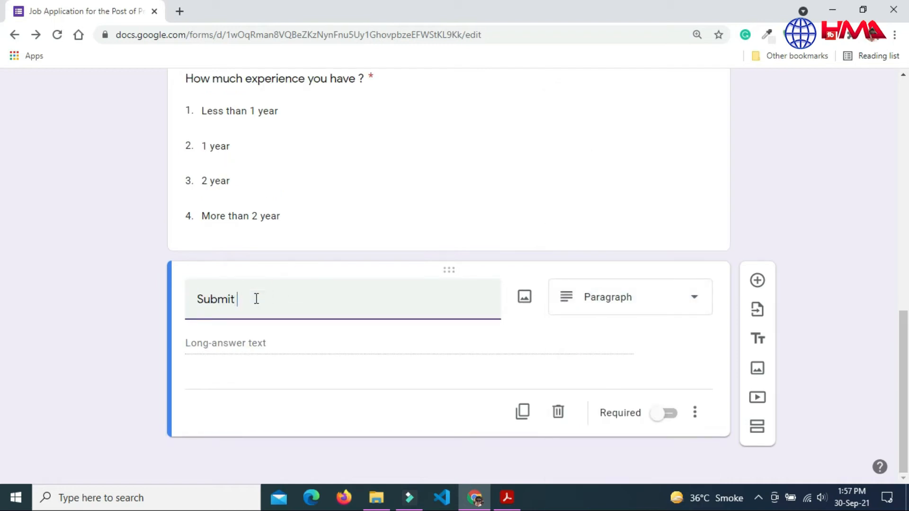
pyautogui.write('your cover latter cor resume')
pyautogui.click(665, 413)
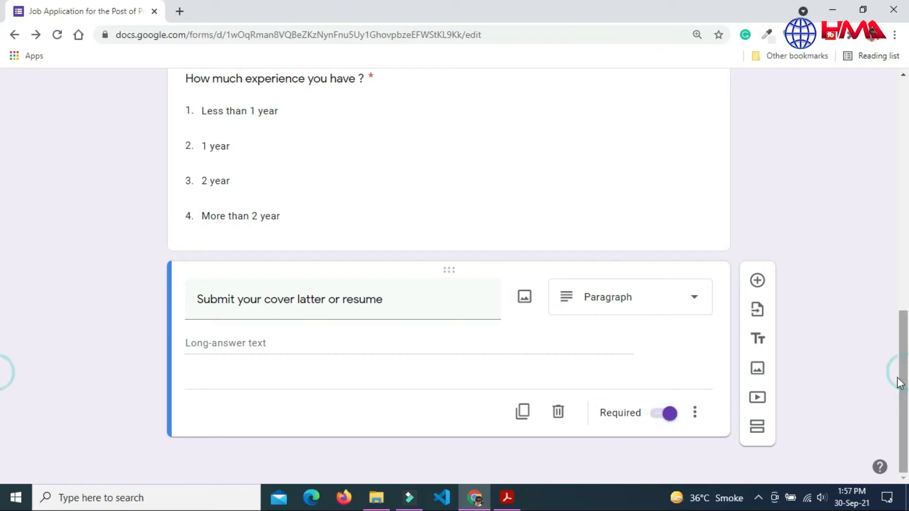
# Add a file upload question 'Please upload your most recent CV!', accepting the Drive notice
pyautogui.click(757, 279)
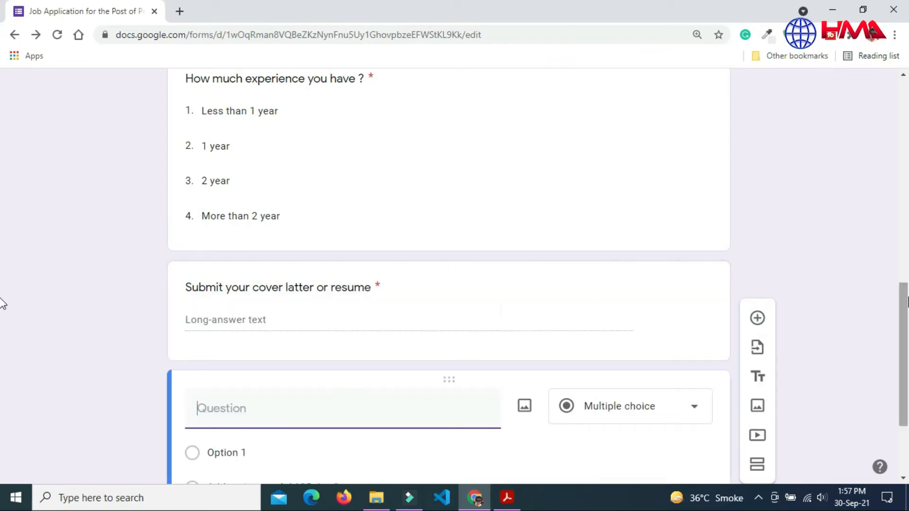
pyautogui.click(685, 272)
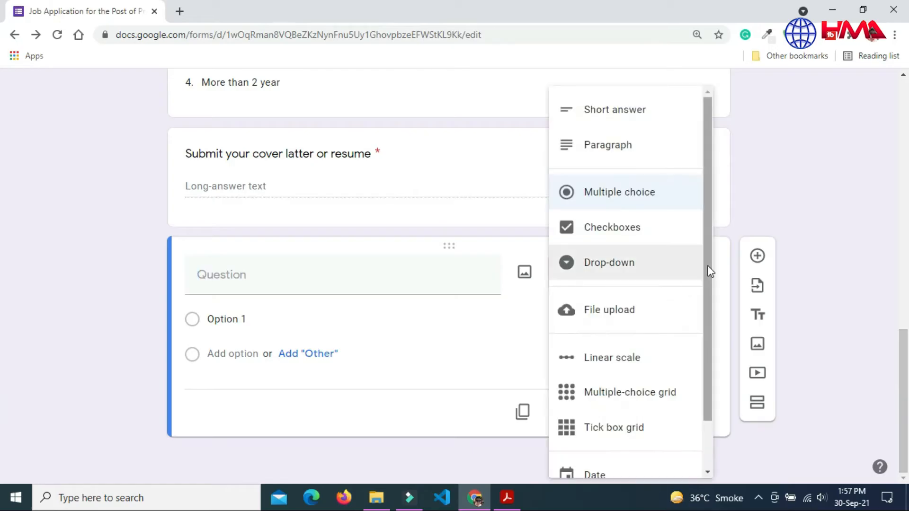
pyautogui.scroll(-1, 709, 284)
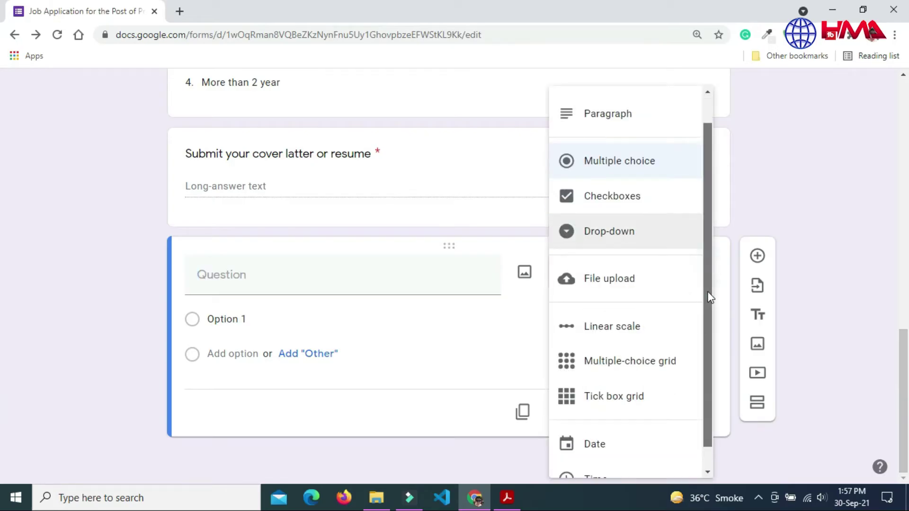
pyautogui.click(612, 280)
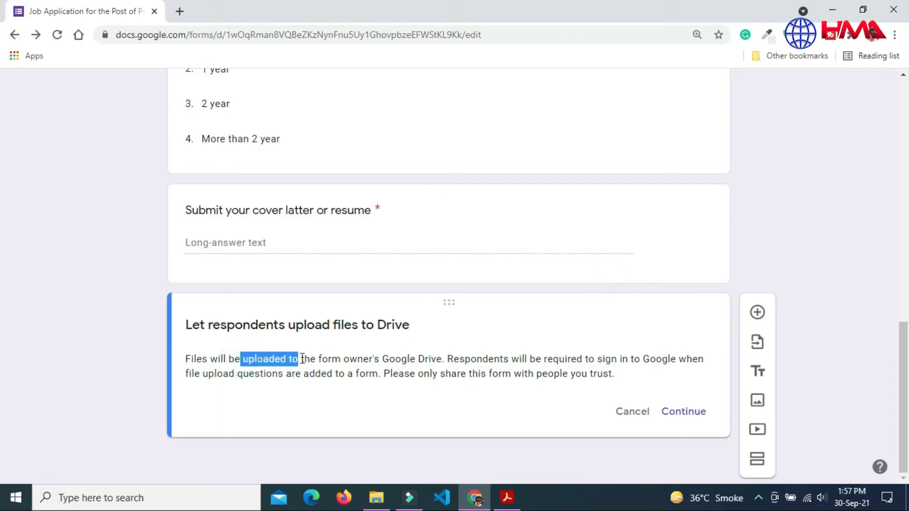
pyautogui.moveTo(242, 359); pyautogui.dragTo(448, 359)
pyautogui.click(489, 360)
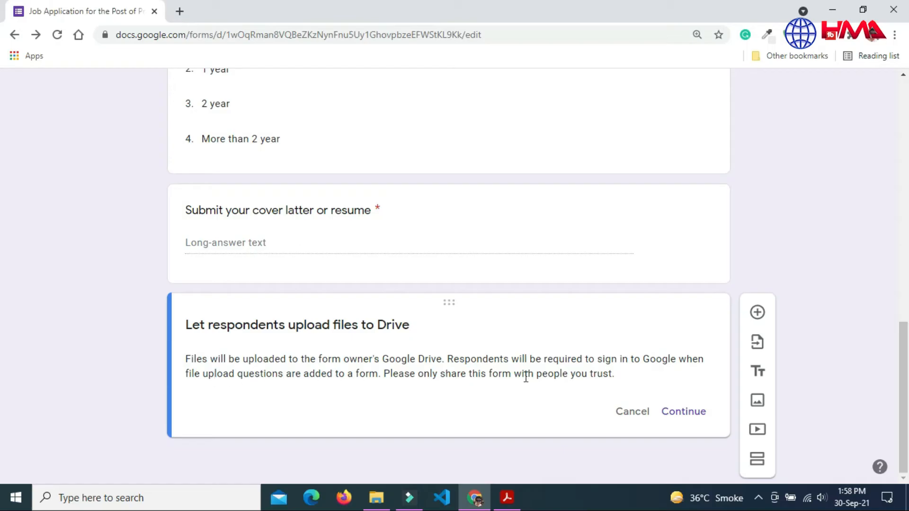
pyautogui.click(685, 413)
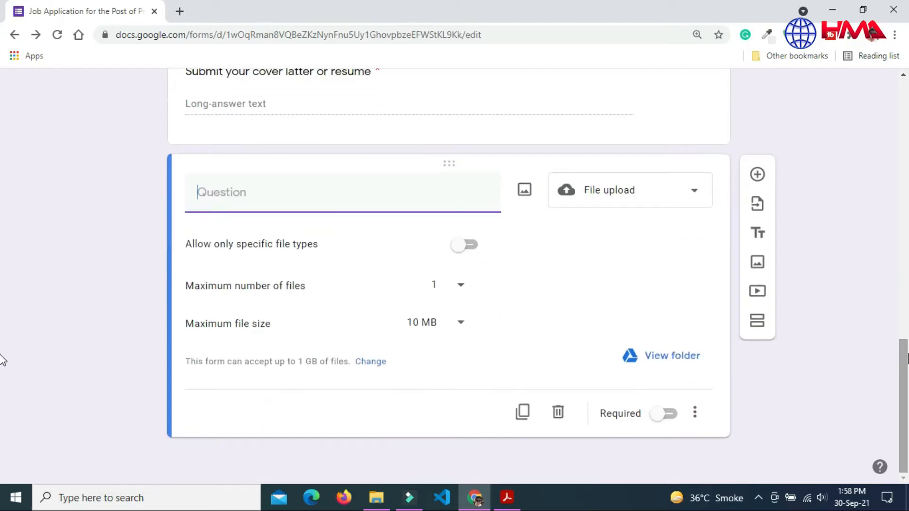
pyautogui.write('Please upload your most recent CV!')
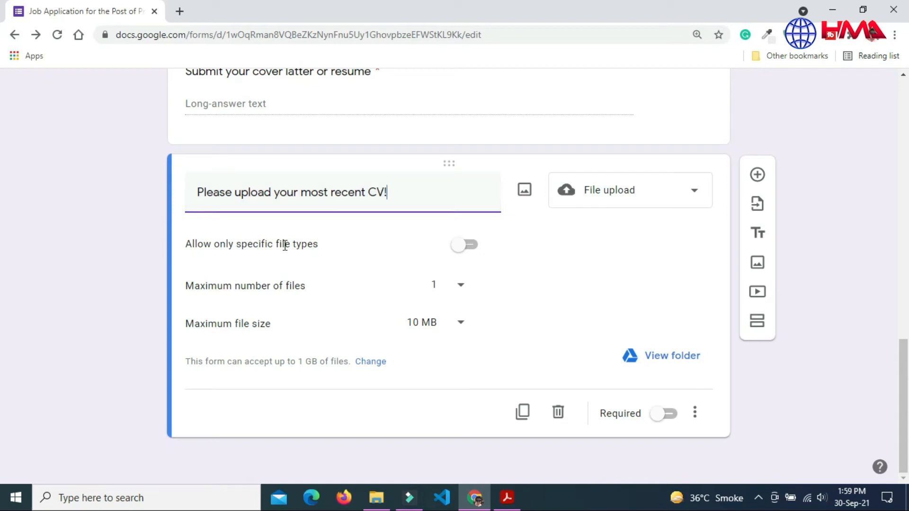
# Restrict the CV upload to Document, PDF and Image file types only
pyautogui.click(468, 244)
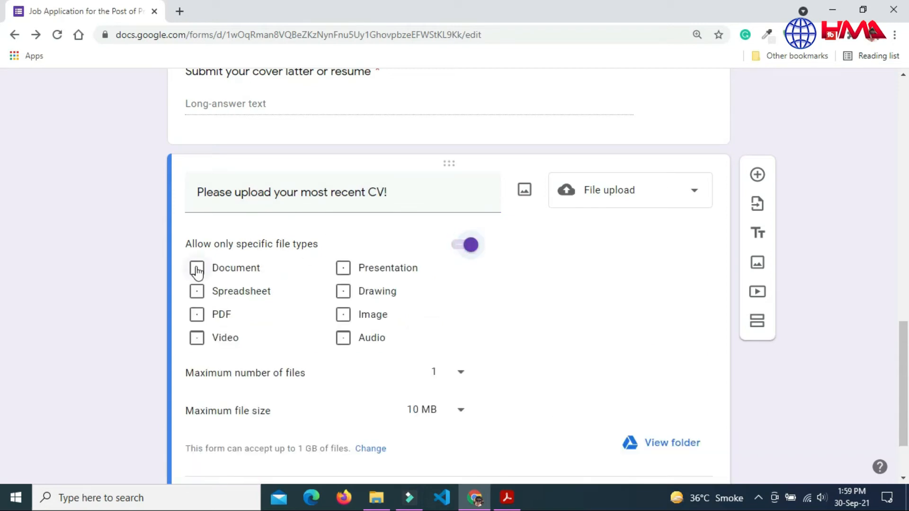
pyautogui.click(197, 268)
pyautogui.click(196, 315)
pyautogui.click(343, 315)
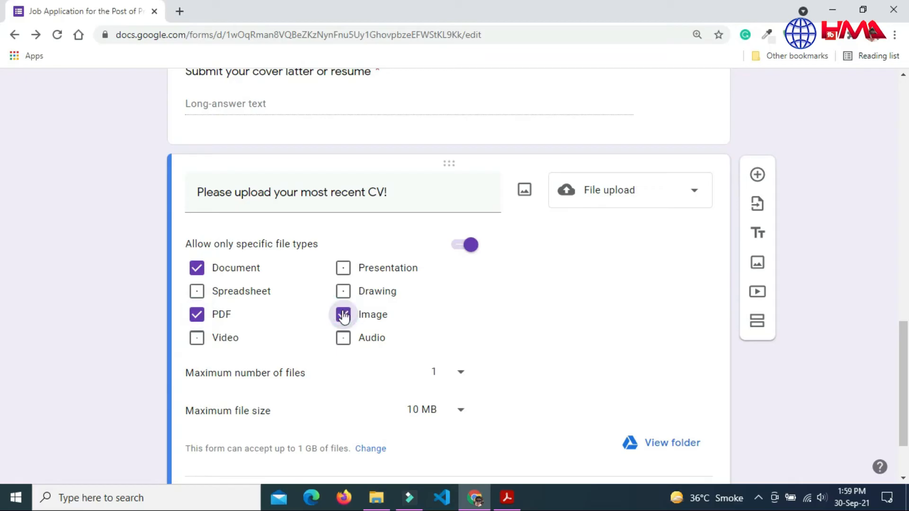
pyautogui.click(197, 293)
pyautogui.click(199, 295)
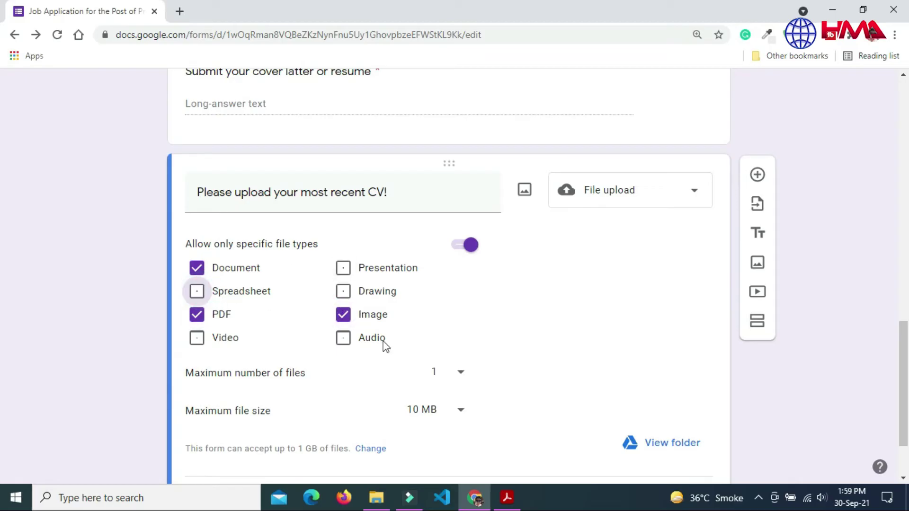
# Keep the upload limit at one file with a 10 MB maximum size
pyautogui.click(448, 375)
pyautogui.click(442, 382)
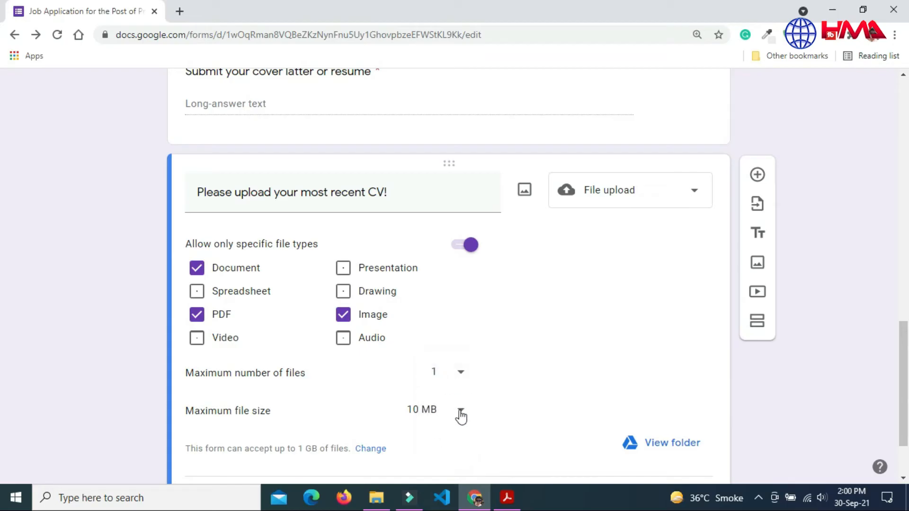
pyautogui.click(462, 412)
pyautogui.click(430, 411)
pyautogui.click(454, 411)
pyautogui.click(432, 341)
pyautogui.scroll(-2, 864, 345)
# Make the CV upload question required and add a description field to it
pyautogui.click(663, 415)
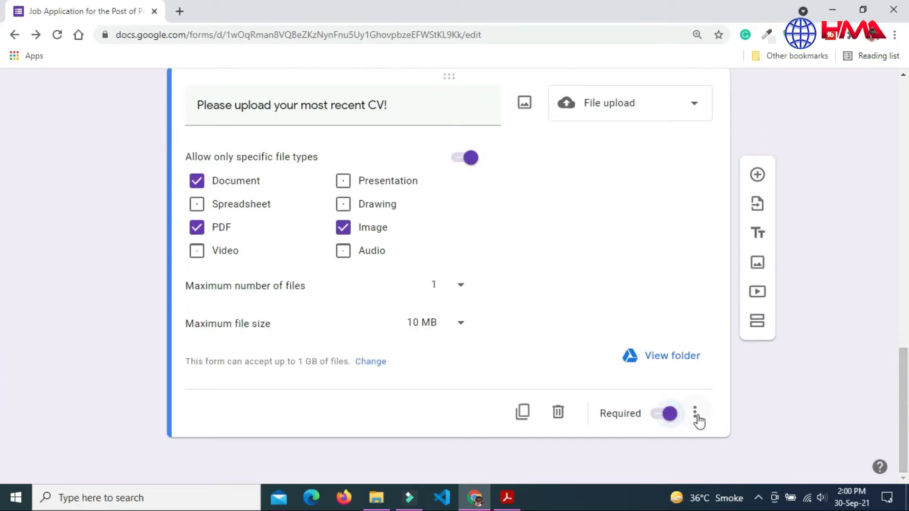
pyautogui.click(695, 413)
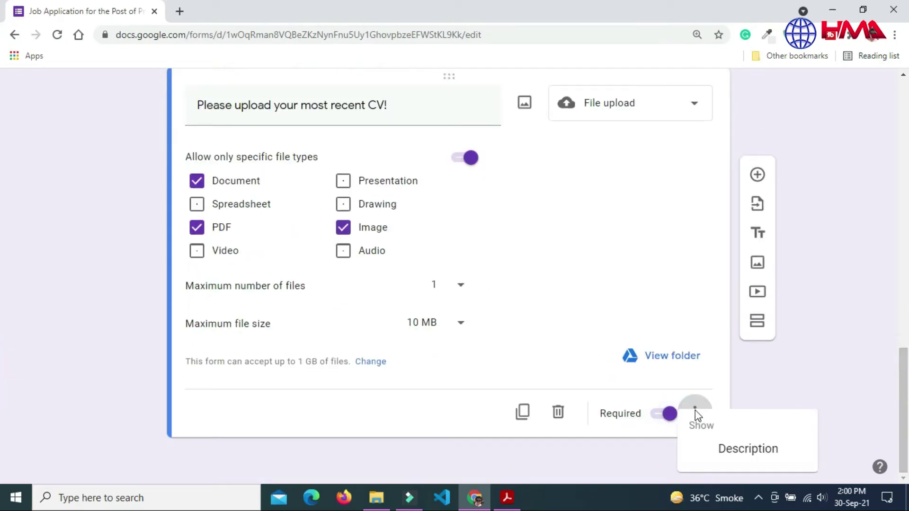
pyautogui.click(734, 451)
pyautogui.write('You CV must includes')
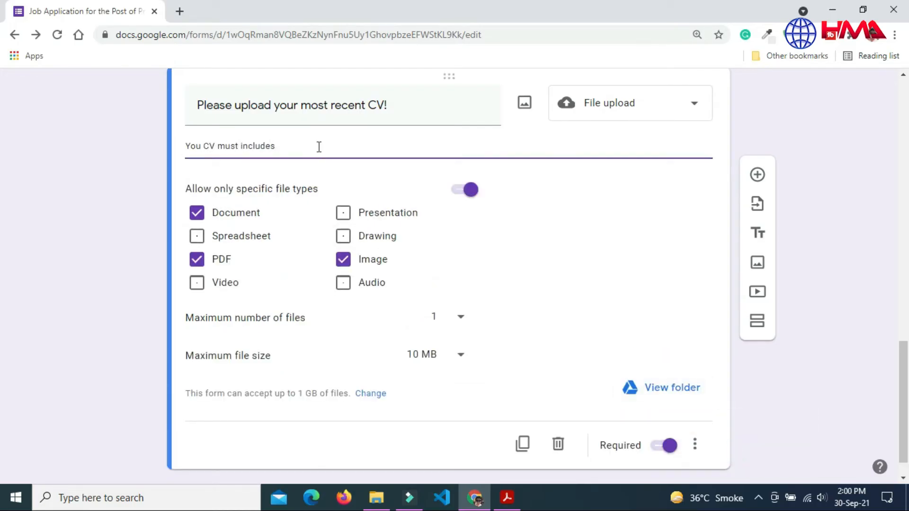
pyautogui.write('complete personal info, educatui')
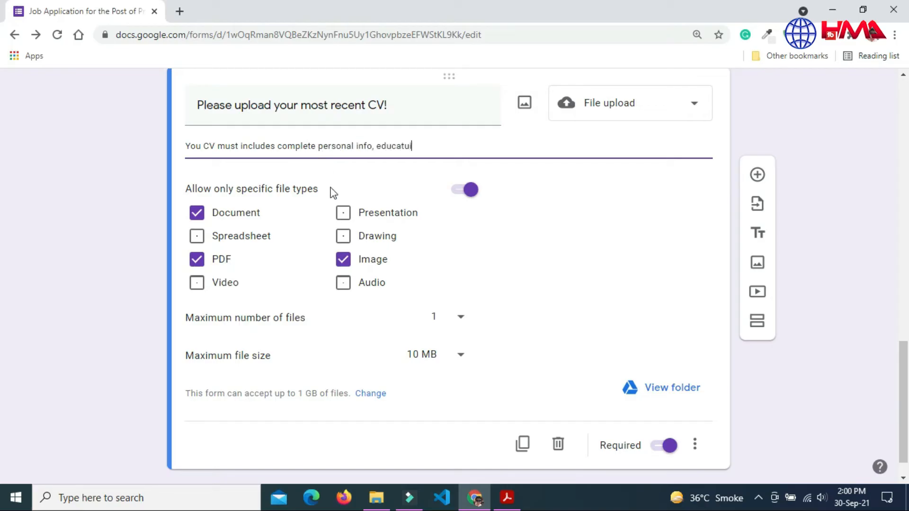
pyautogui.write(' and')
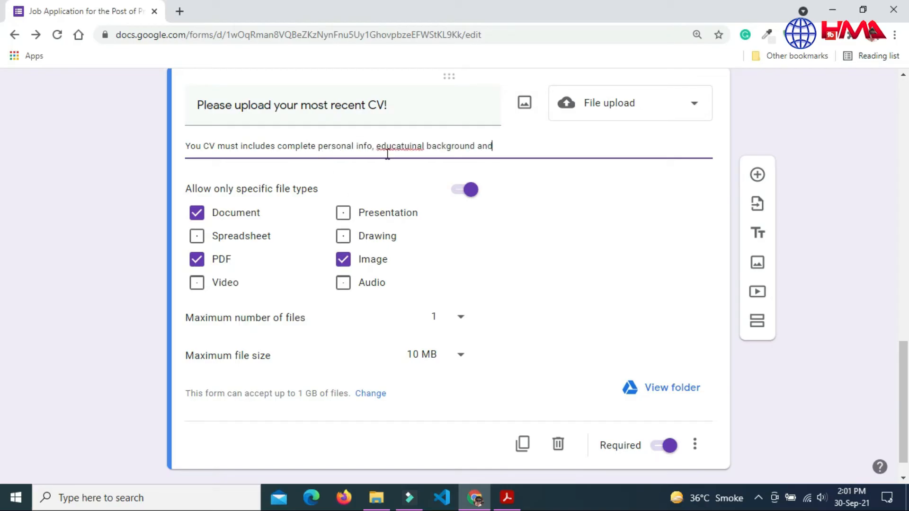
# Correct the misspelled 'educatuinal' in the description to 'educational'
pyautogui.rightClick(388, 145)
pyautogui.click(419, 153)
pyautogui.click(499, 146)
pyautogui.scroll(3, 1, 309)
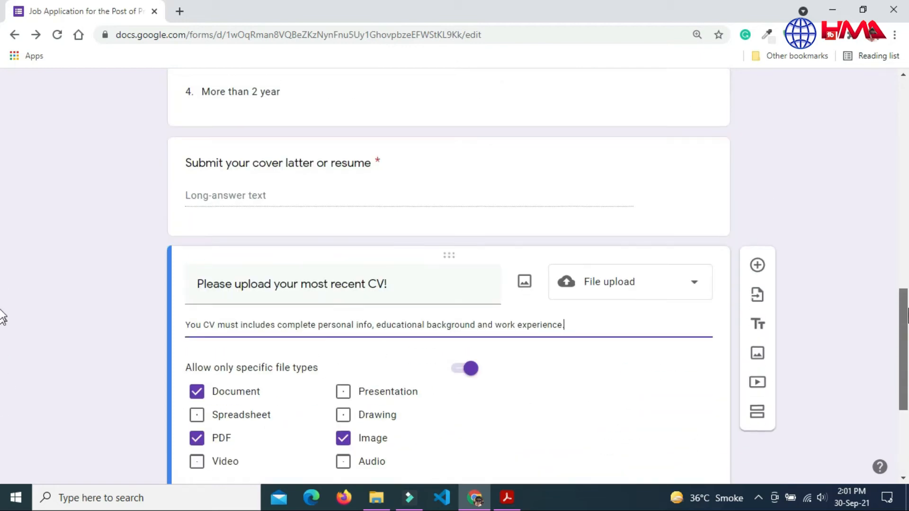
pyautogui.scroll(3, 5, 238)
pyautogui.scroll(3, 2, 150)
pyautogui.scroll(3, 2, 135)
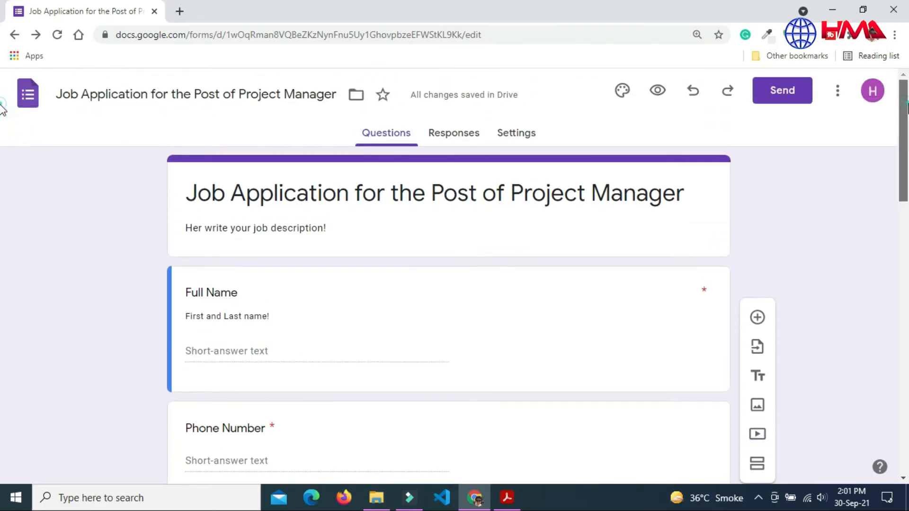
# In Settings, collect respondents' email addresses and send them a copy when requested
pyautogui.click(524, 135)
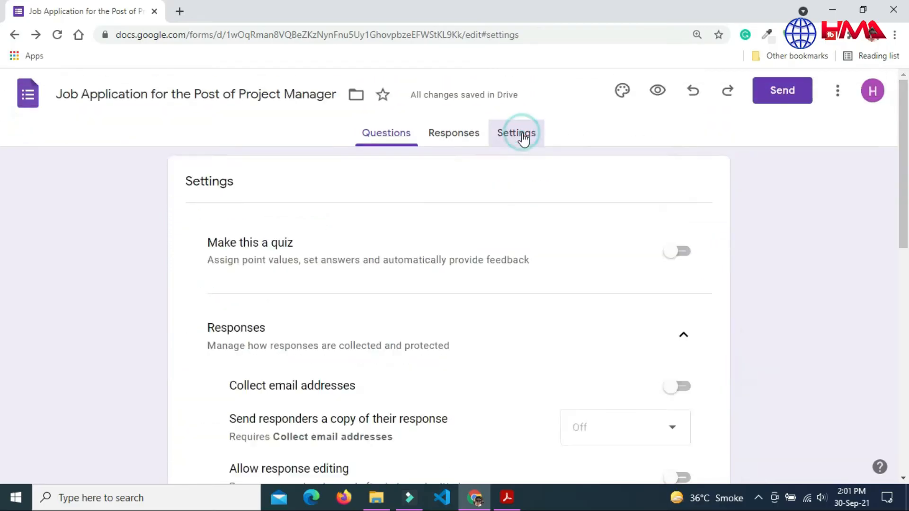
pyautogui.scroll(-2, 2, 199)
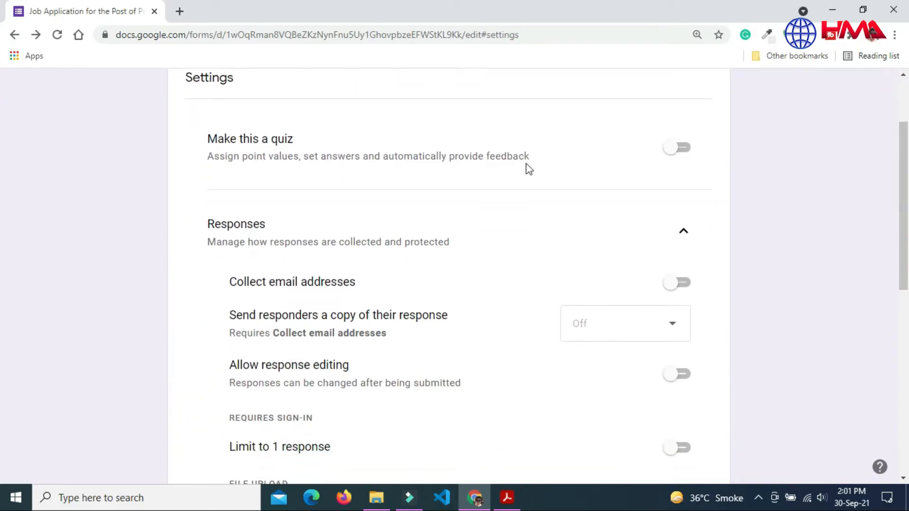
pyautogui.scroll(-1, 884, 223)
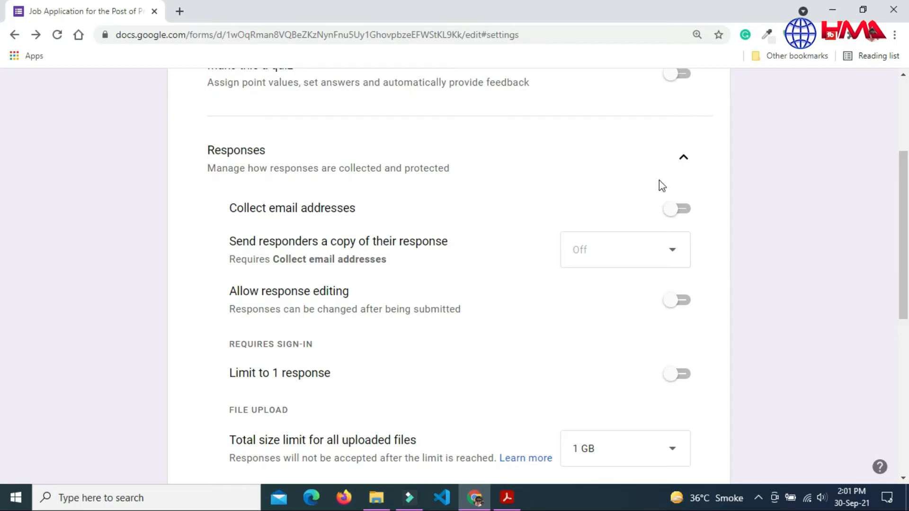
pyautogui.click(681, 210)
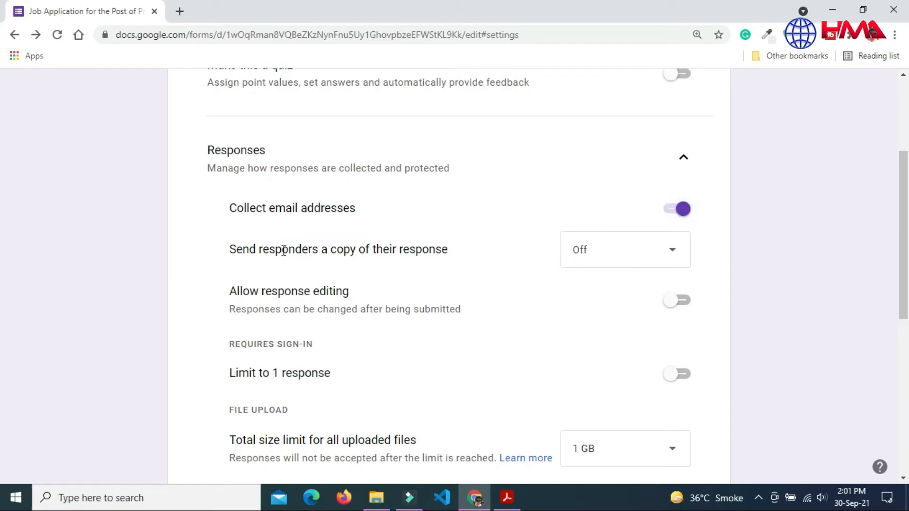
pyautogui.click(627, 254)
pyautogui.click(620, 285)
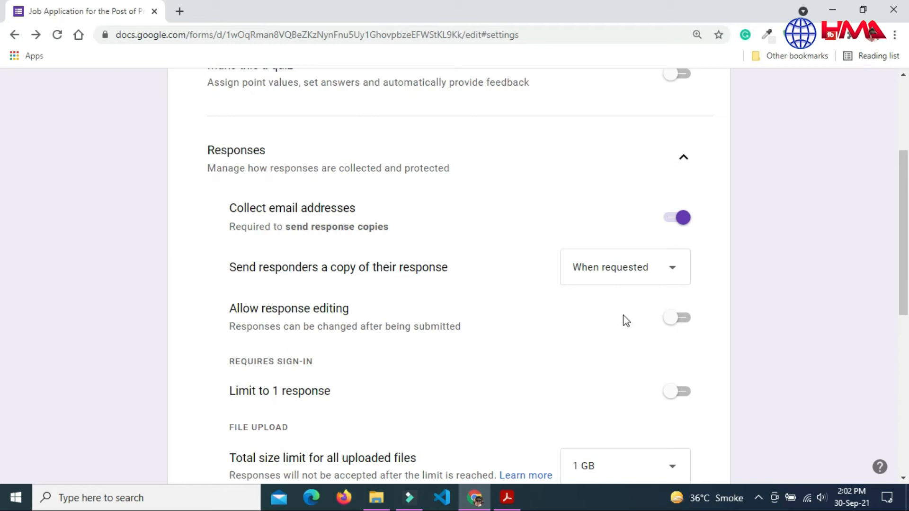
# Limit each respondent to one response and enable the progress bar under Presentation
pyautogui.click(674, 321)
pyautogui.scroll(-1, 4, 277)
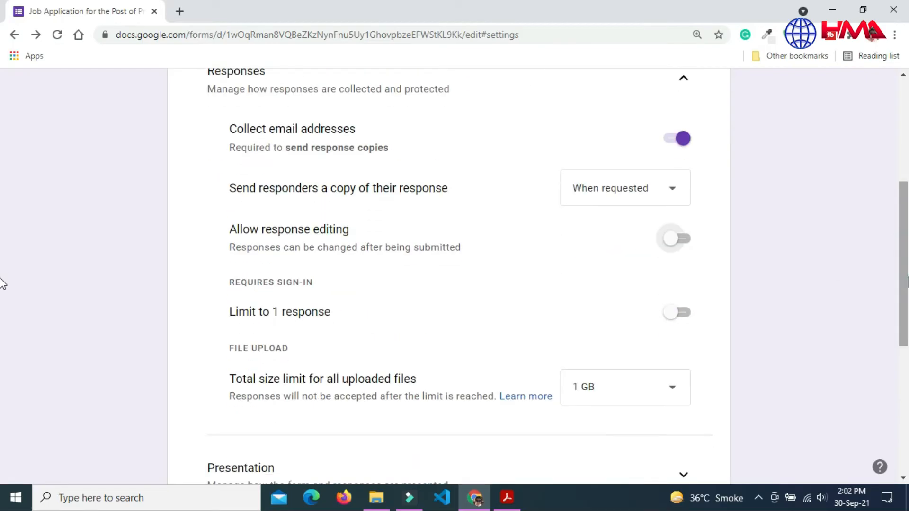
pyautogui.click(676, 312)
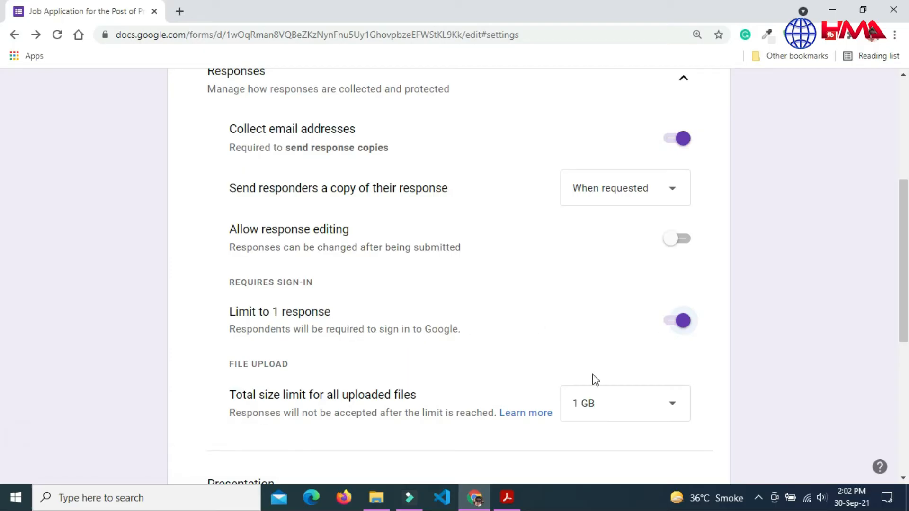
pyautogui.scroll(-1, 4, 304)
pyautogui.scroll(-1, 3, 312)
pyautogui.scroll(-1, 2, 323)
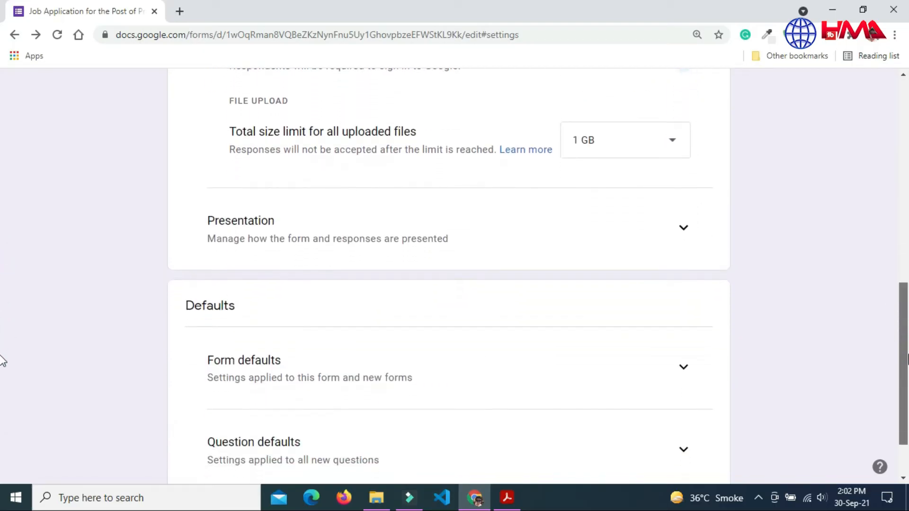
pyautogui.click(683, 228)
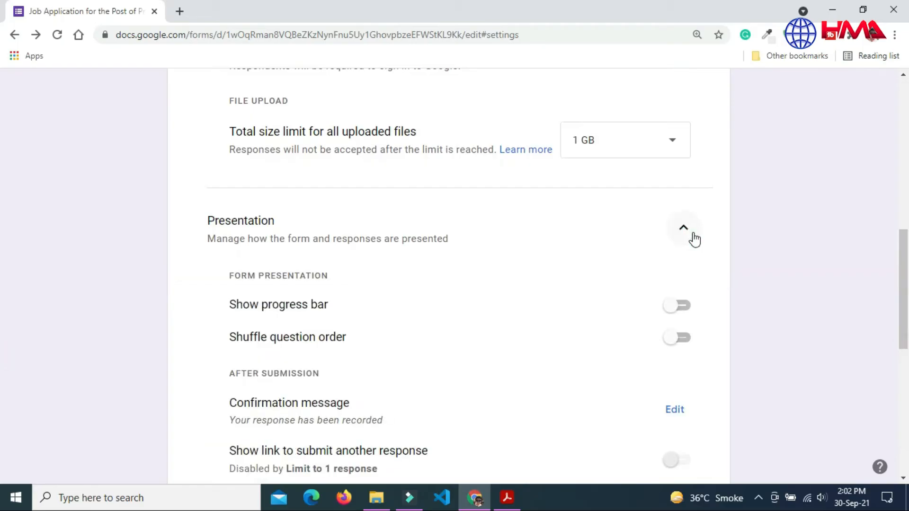
pyautogui.scroll(-2, 2, 315)
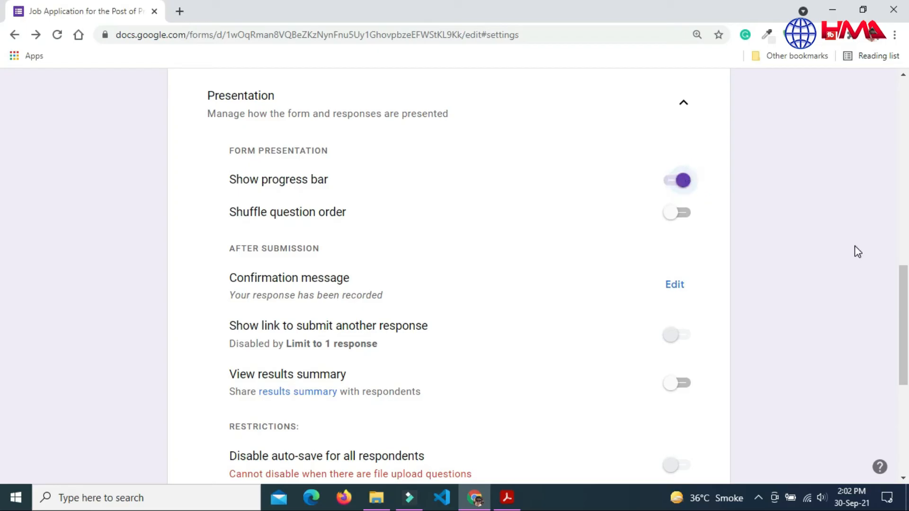
pyautogui.scroll(-2, 3, 313)
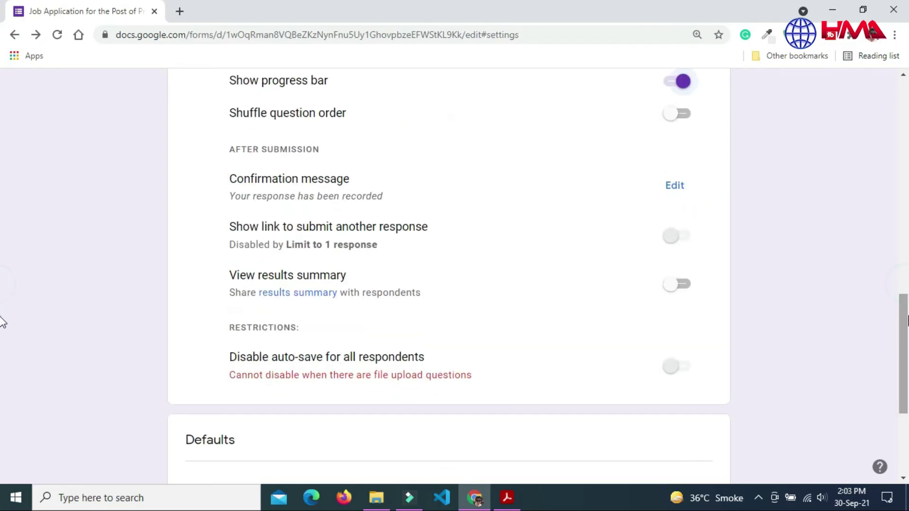
pyautogui.moveTo(237, 148)
pyautogui.mouseDown()
pyautogui.moveTo(304, 112)
pyautogui.moveTo(315, 149)
pyautogui.mouseUp()
# Save a confirmation message thanking applicants, confirming receipt and promising later contact, without the stray period
pyautogui.click(314, 186)
pyautogui.click(677, 186)
pyautogui.click(357, 190)
pyautogui.write('We have rece')
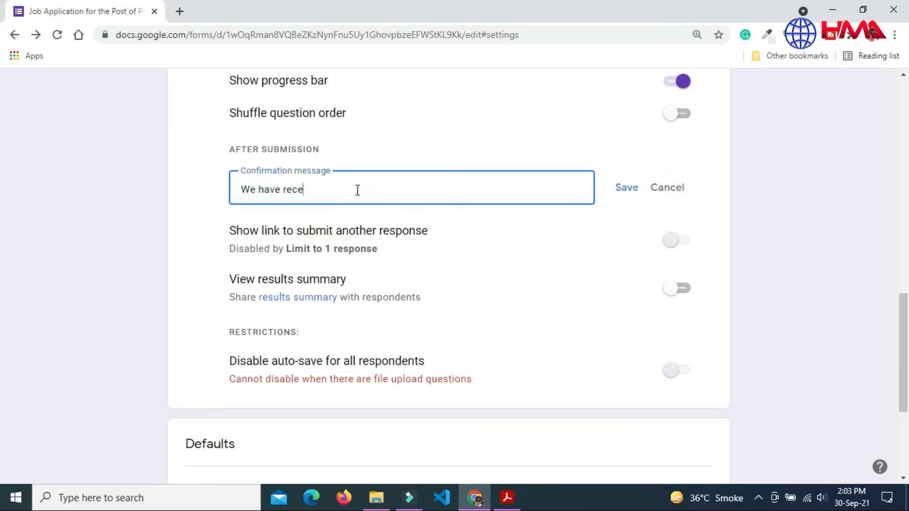
pyautogui.write('ur application. We will contact you later.')
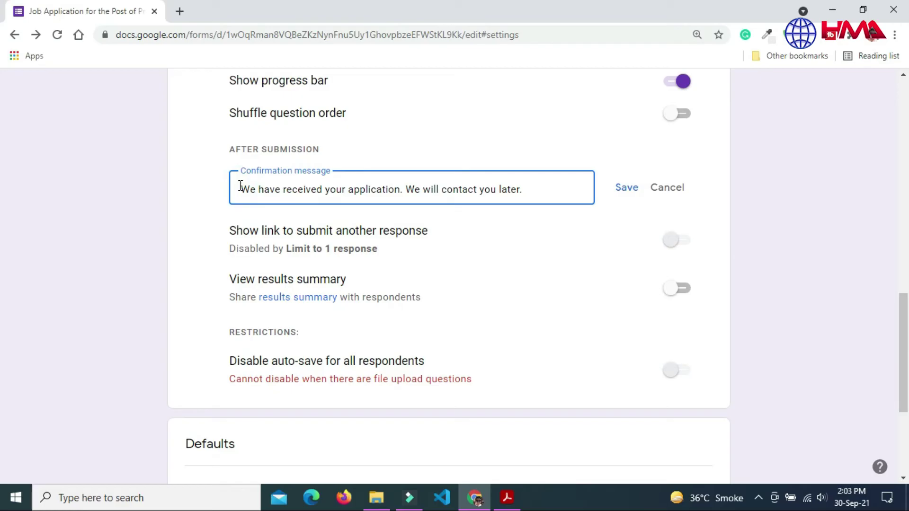
pyautogui.click(241, 189)
pyautogui.write('Thank you for ')
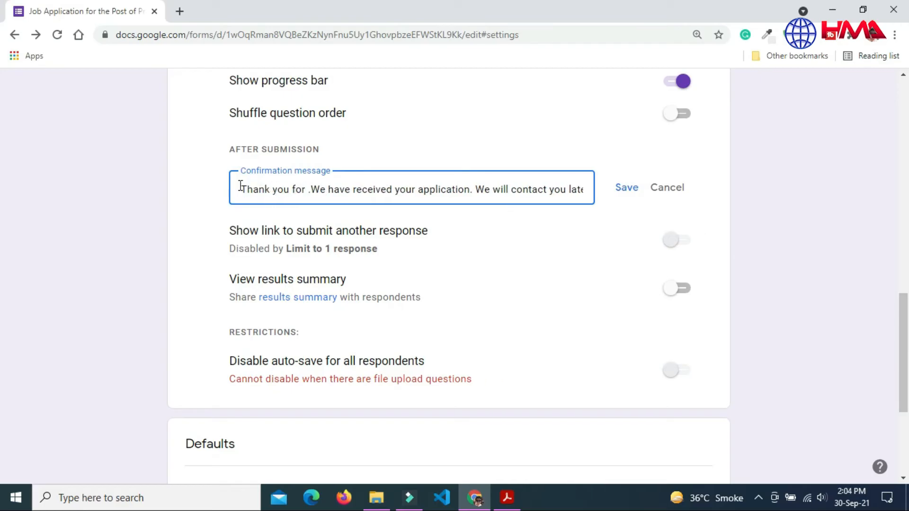
pyautogui.write('.')
pyautogui.write('applying this job!')
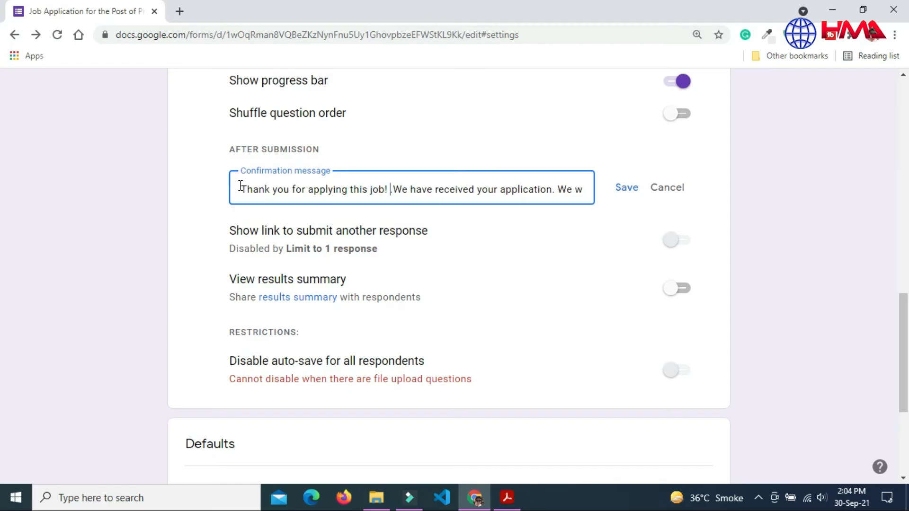
pyautogui.press('Delete')
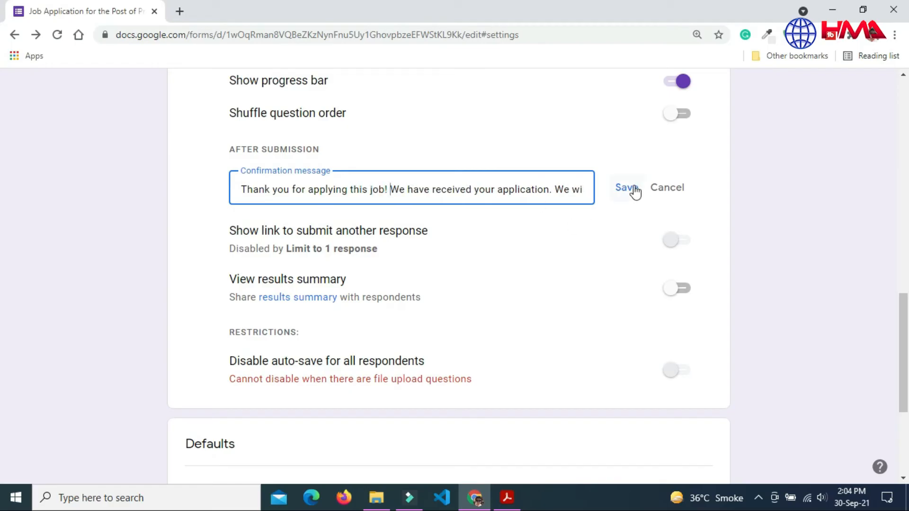
pyautogui.click(629, 188)
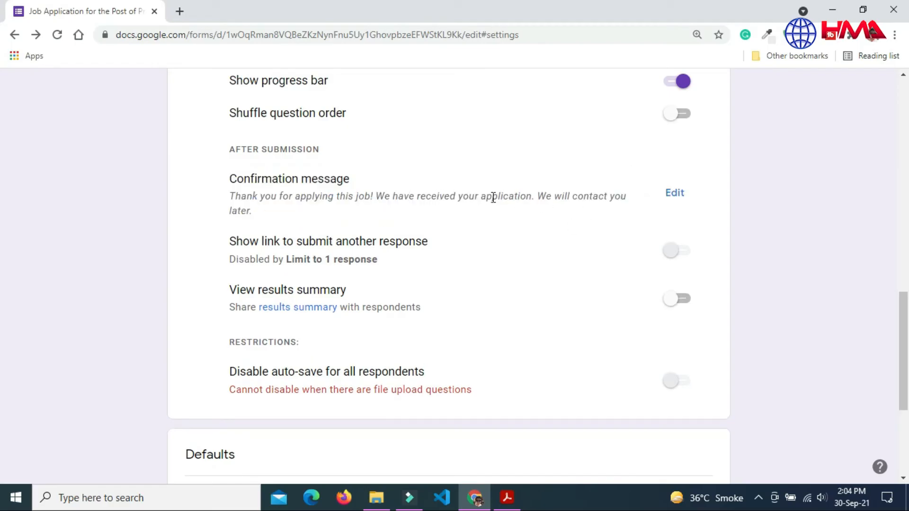
pyautogui.moveTo(904, 307)
pyautogui.mouseDown()
pyautogui.moveTo(903, 387)
pyautogui.moveTo(903, 128)
pyautogui.mouseUp()
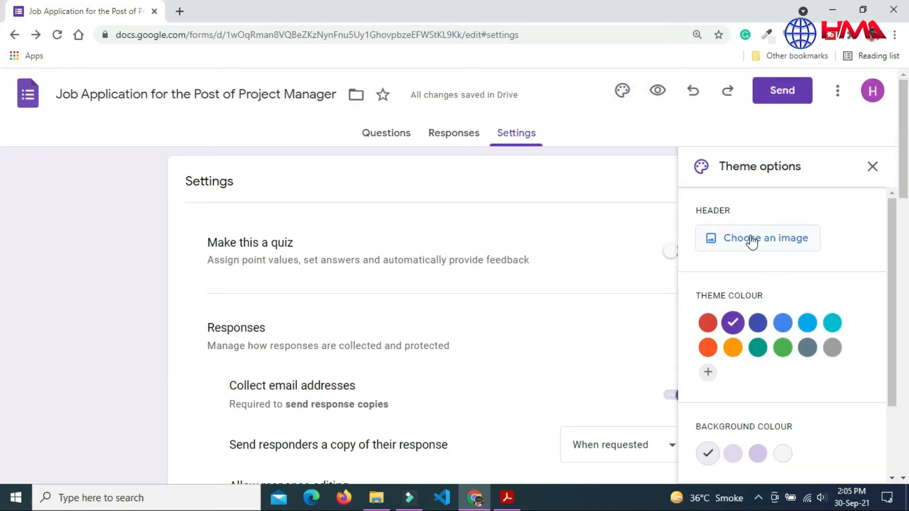
# Insert the colourful books illustration from the themed images as the form header
pyautogui.click(751, 240)
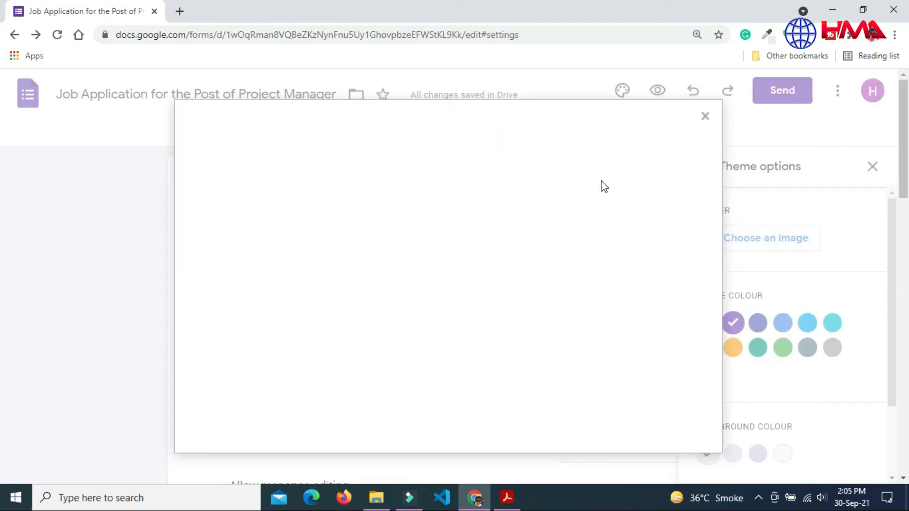
pyautogui.click(299, 172)
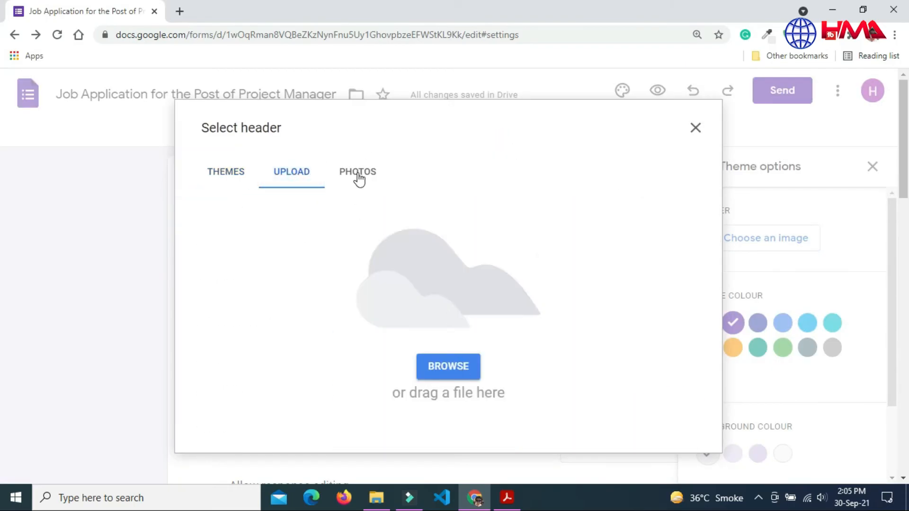
pyautogui.click(226, 172)
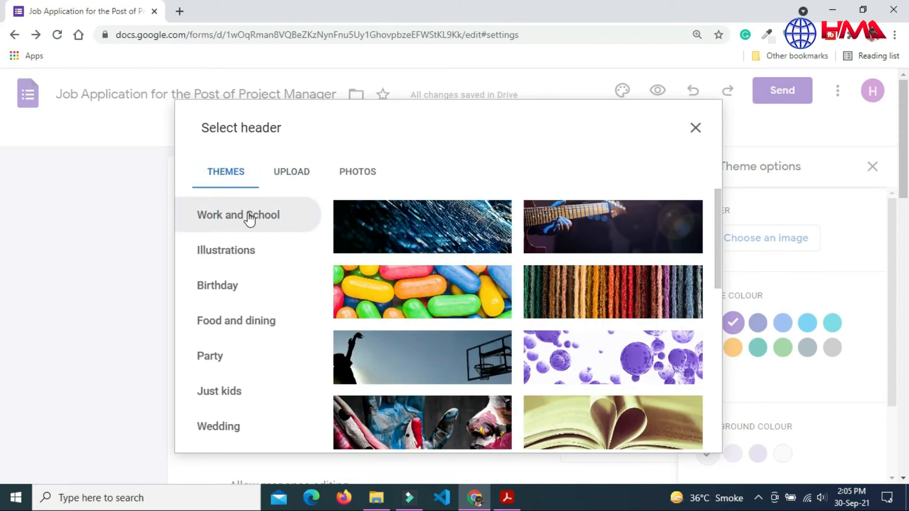
pyautogui.moveTo(719, 229); pyautogui.dragTo(719, 456)
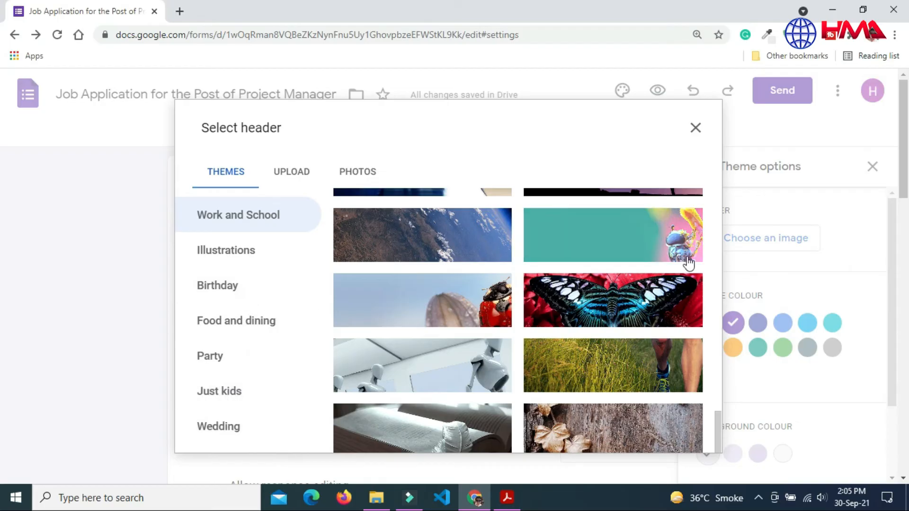
pyautogui.moveTo(715, 418); pyautogui.dragTo(717, 455)
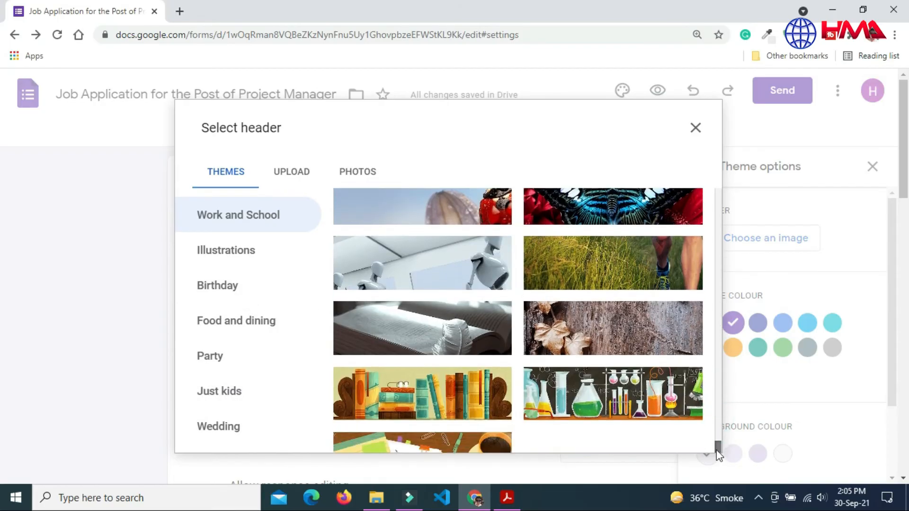
pyautogui.click(423, 394)
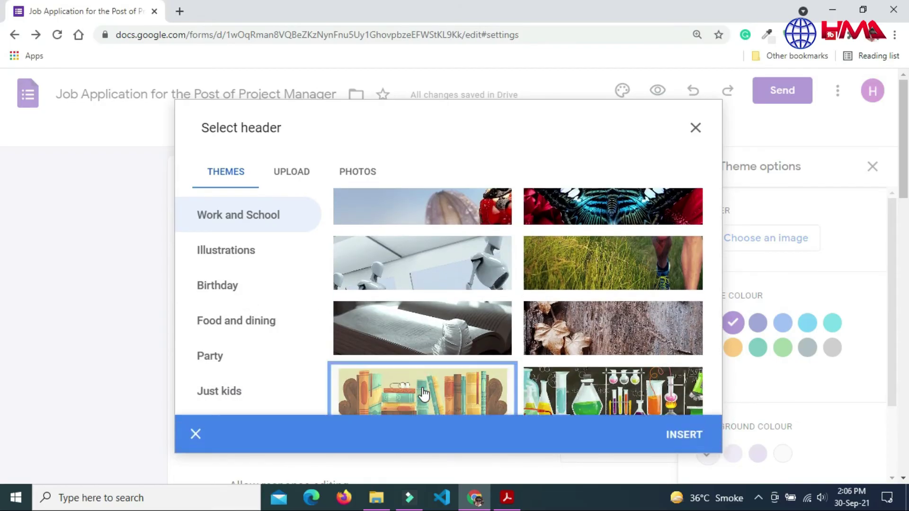
pyautogui.click(678, 434)
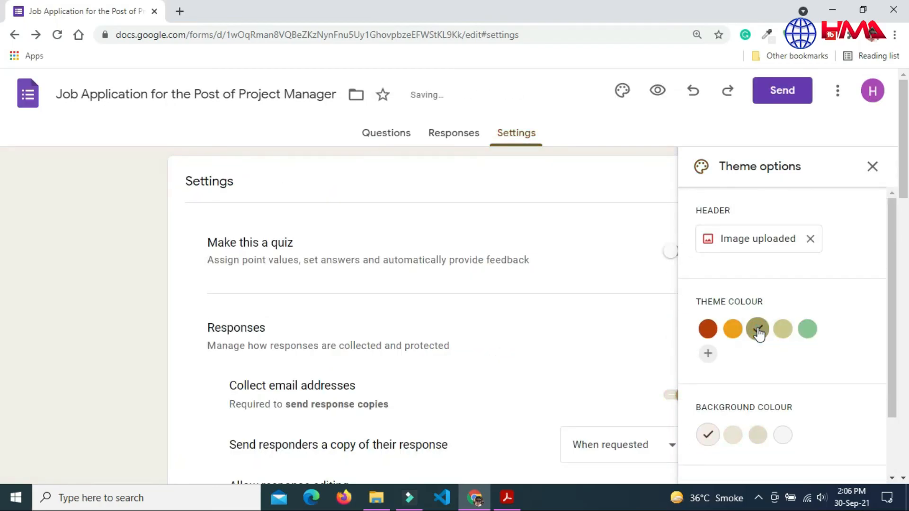
# Set the theme colour to mustard with the darker cream background
pyautogui.click(759, 331)
pyautogui.click(389, 135)
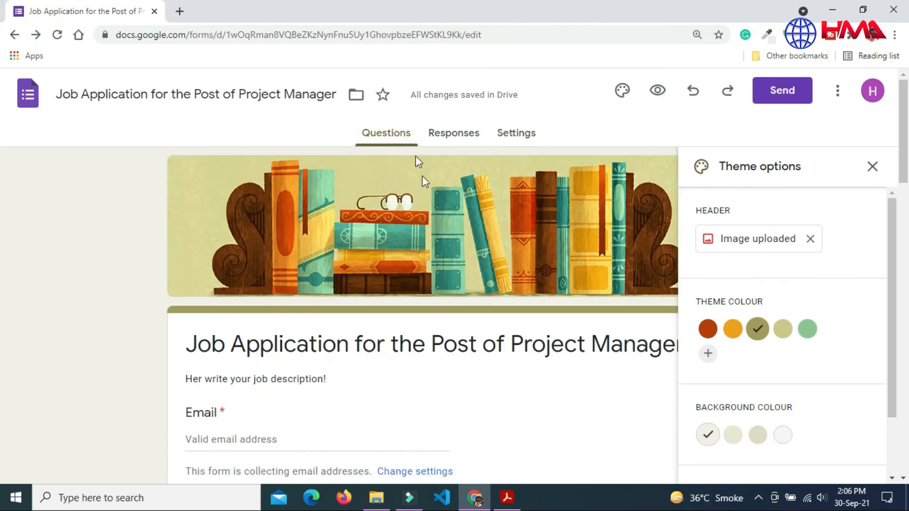
pyautogui.click(733, 329)
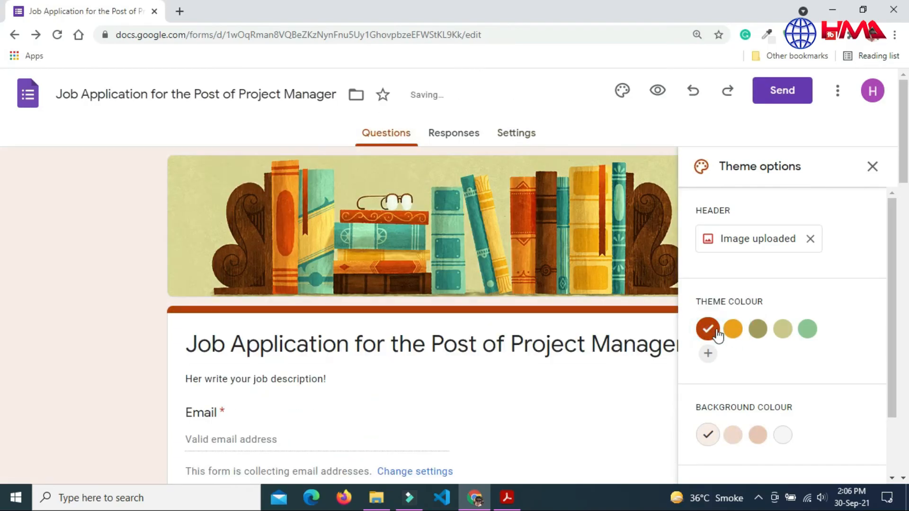
pyautogui.click(732, 329)
pyautogui.click(758, 435)
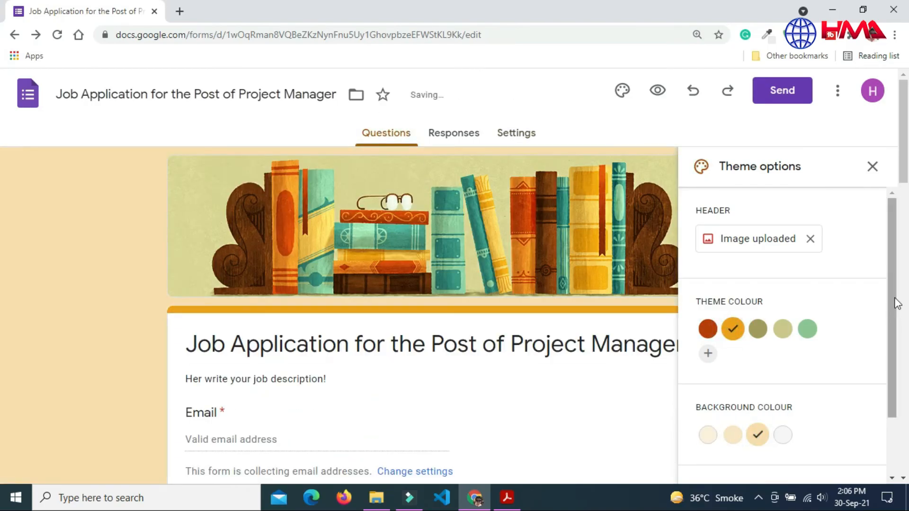
pyautogui.moveTo(892, 340); pyautogui.dragTo(895, 396)
# Set the form font style to Basic and close the theme settings
pyautogui.click(784, 448)
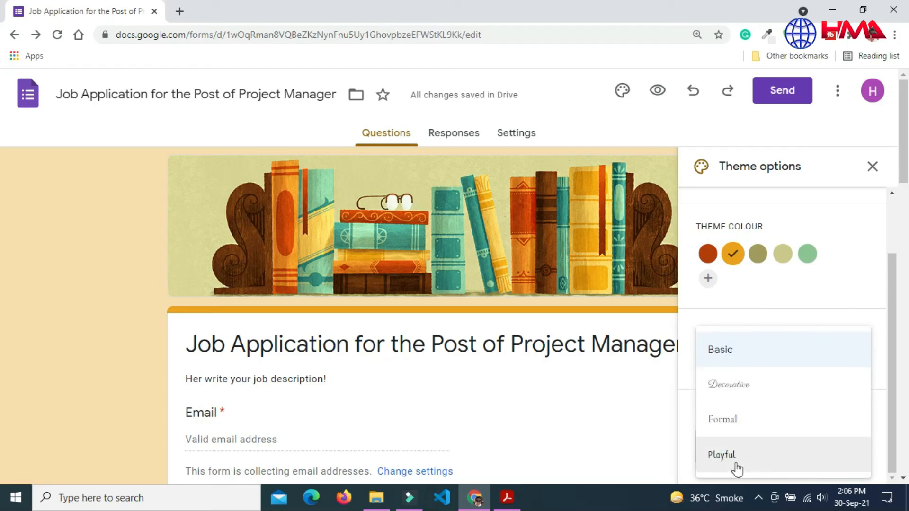
pyautogui.click(737, 469)
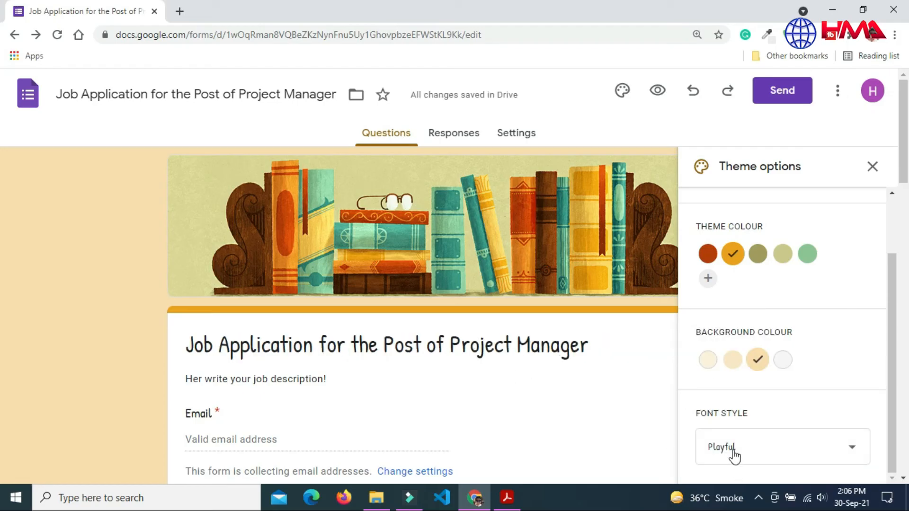
pyautogui.click(733, 454)
pyautogui.click(724, 362)
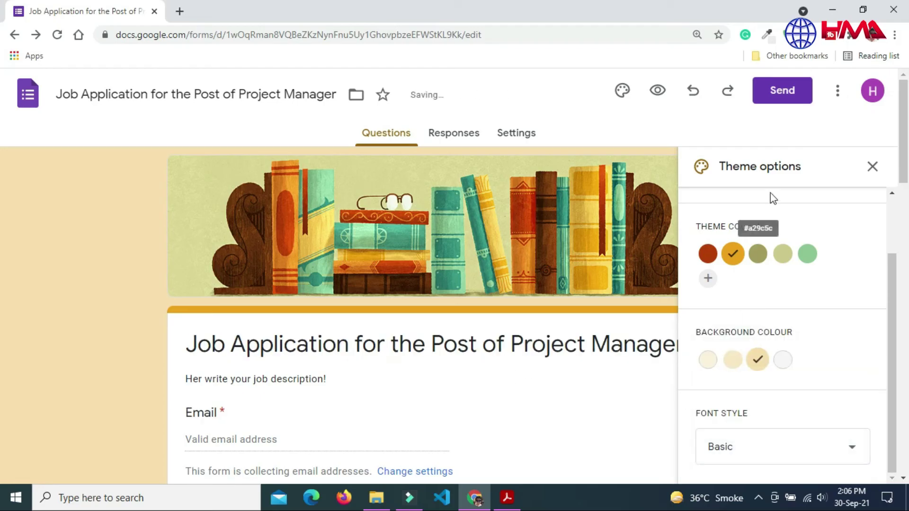
pyautogui.click(871, 168)
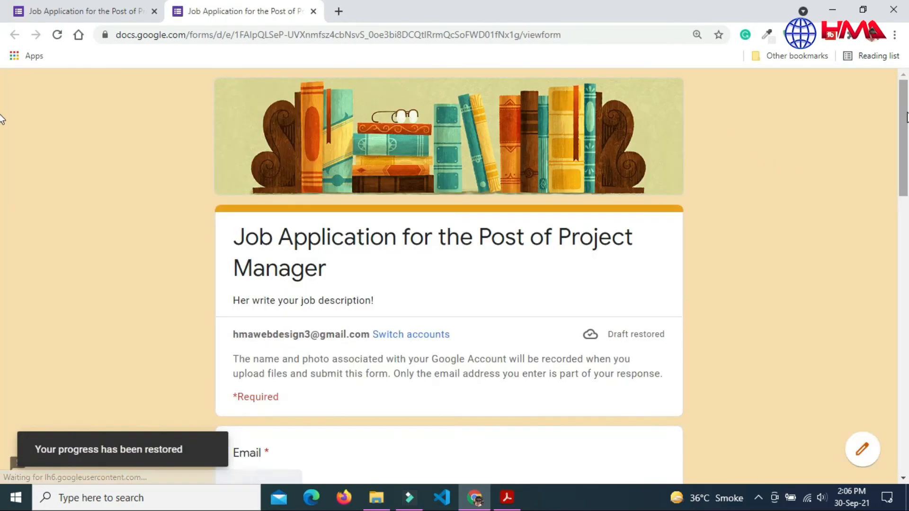
pyautogui.moveTo(903, 111); pyautogui.dragTo(904, 311)
pyautogui.moveTo(2, 311); pyautogui.dragTo(4, 164)
# Fill in the email, full name, phone number and a June 2003 date of birth
pyautogui.click(331, 259)
pyautogui.write('h.com')
pyautogui.press('Tab')
pyautogui.write('scj')
pyautogui.scroll(-3, 389, 228)
pyautogui.click(390, 229)
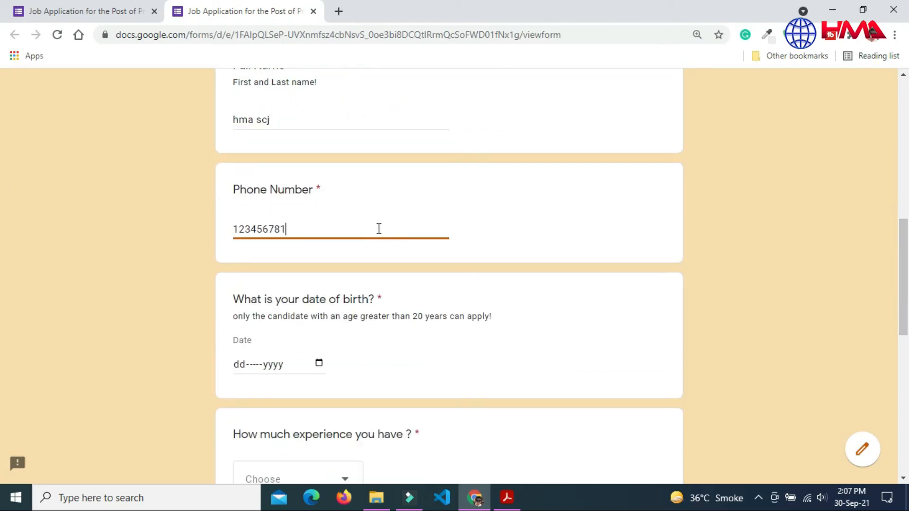
pyautogui.click(319, 365)
pyautogui.click(309, 168)
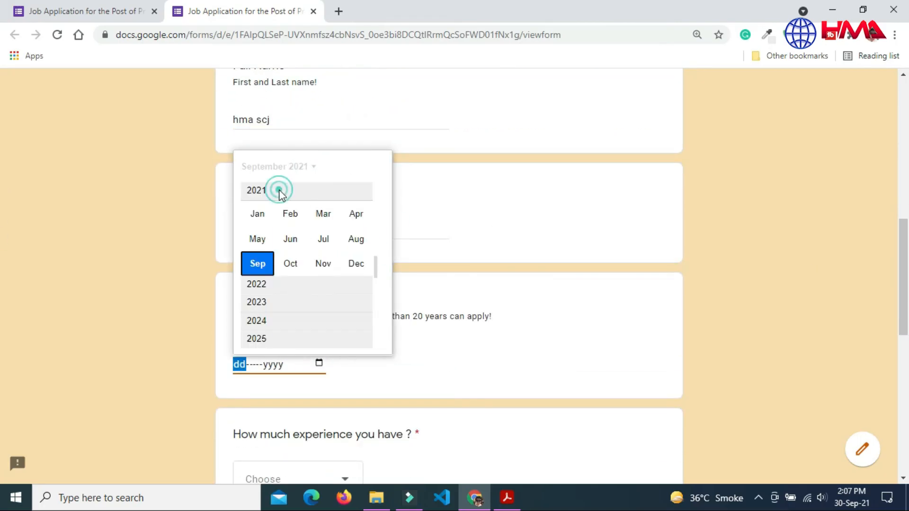
pyautogui.scroll(2, 377, 235)
pyautogui.scroll(5, 378, 234)
pyautogui.click(256, 206)
pyautogui.click(292, 239)
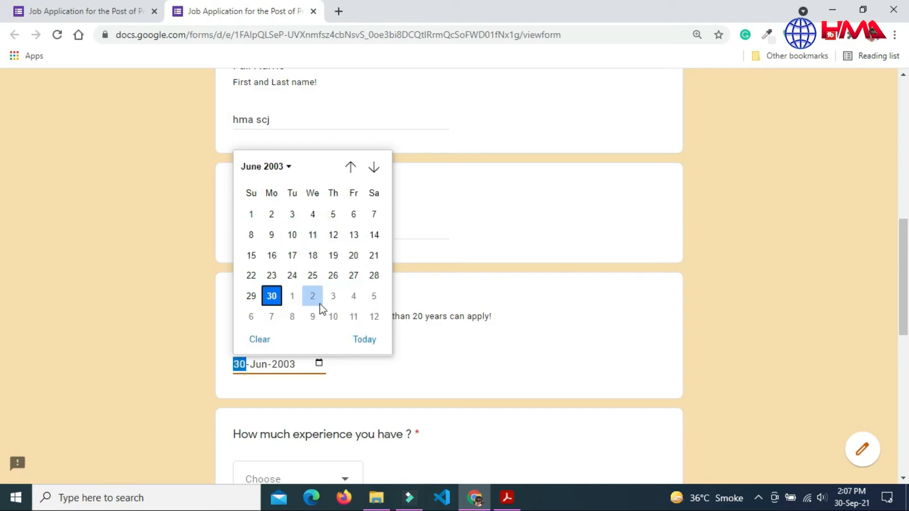
pyautogui.click(333, 256)
pyautogui.scroll(-3, 337, 213)
# Choose 1 year of experience, answer the cover letter, attach CV.pdf from My Drive, request a copy and submit
pyautogui.click(337, 214)
pyautogui.click(284, 300)
pyautogui.scroll(-1, 299, 208)
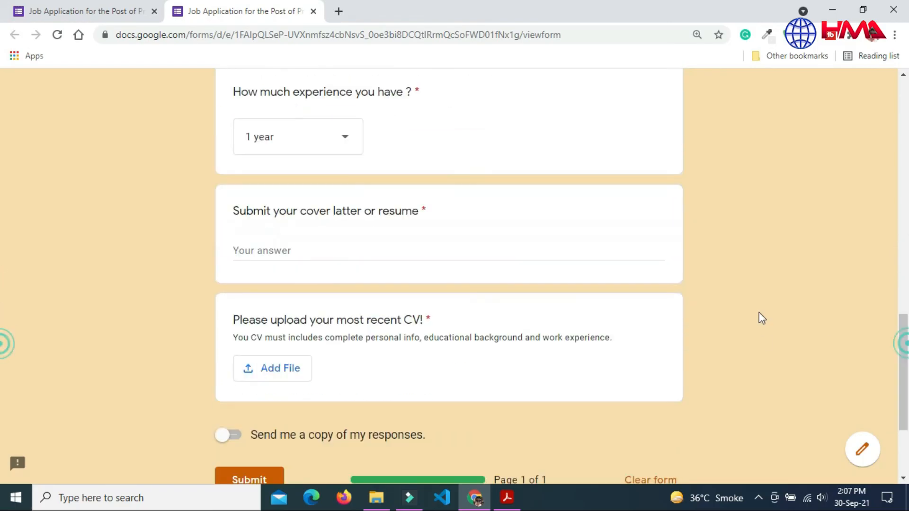
pyautogui.click(293, 250)
pyautogui.write('Hi')
pyautogui.click(280, 368)
pyautogui.click(261, 158)
pyautogui.scroll(-3, 729, 260)
pyautogui.doubleClick(240, 325)
pyautogui.scroll(-2, 2, 331)
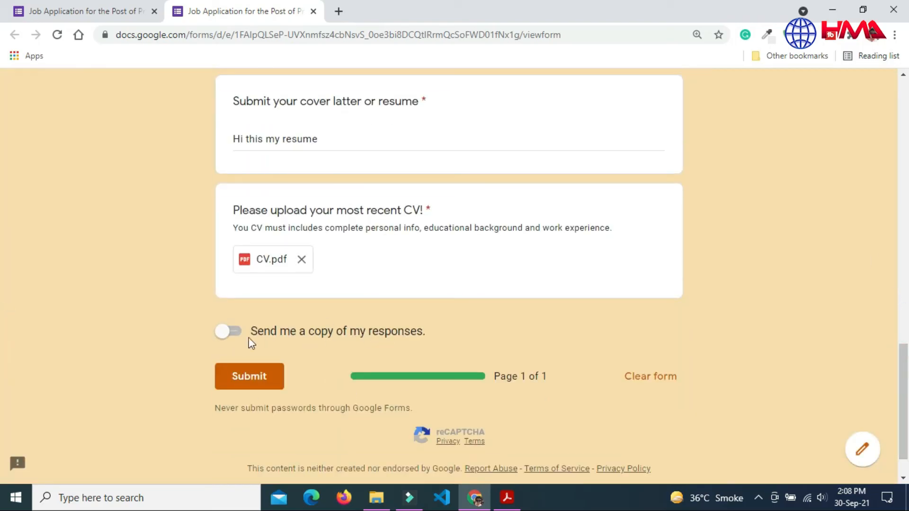
pyautogui.click(235, 336)
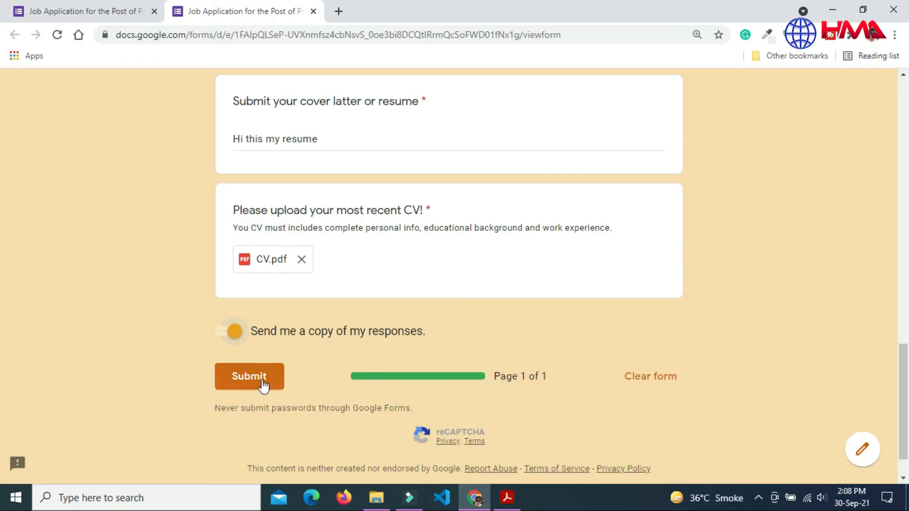
pyautogui.click(264, 378)
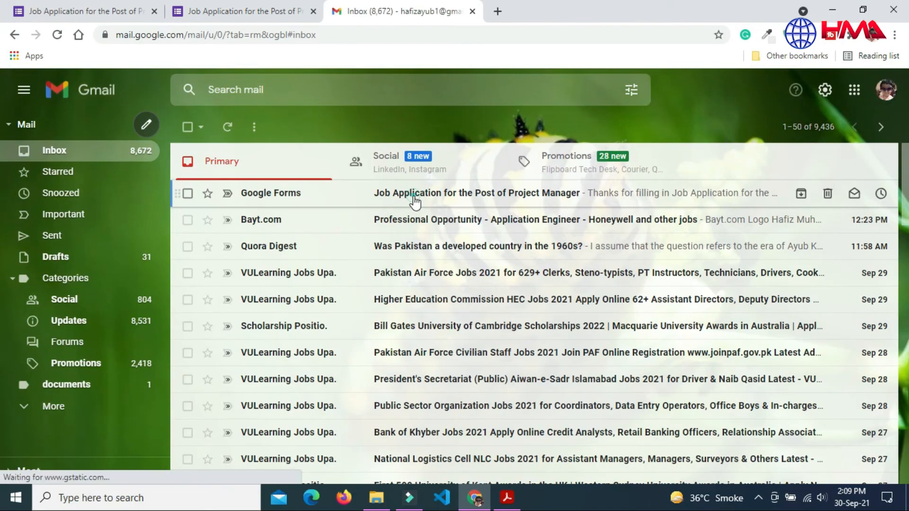
pyautogui.scroll(-10, 906, 186)
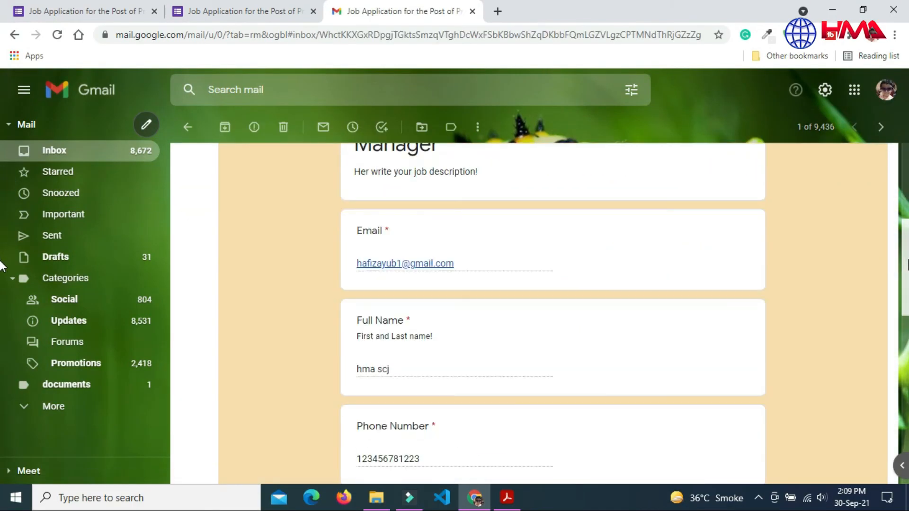
# Return to the form editor and view the collected responses
pyautogui.click(206, 8)
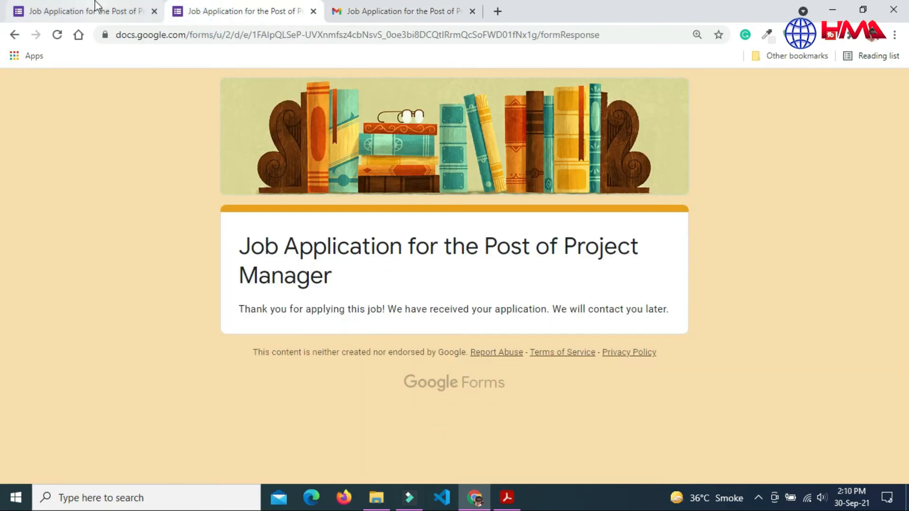
pyautogui.click(91, 8)
pyautogui.click(444, 132)
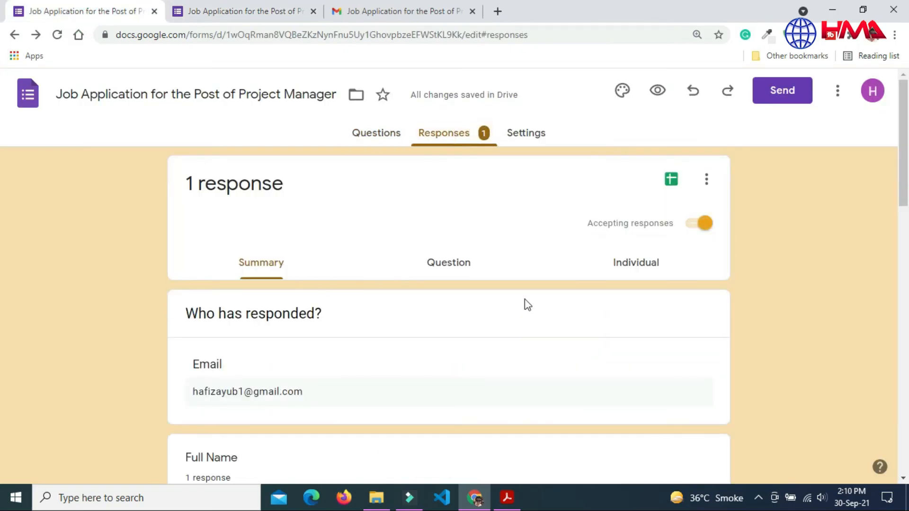
pyautogui.scroll(-4, 893, 291)
pyautogui.scroll(-6, 893, 291)
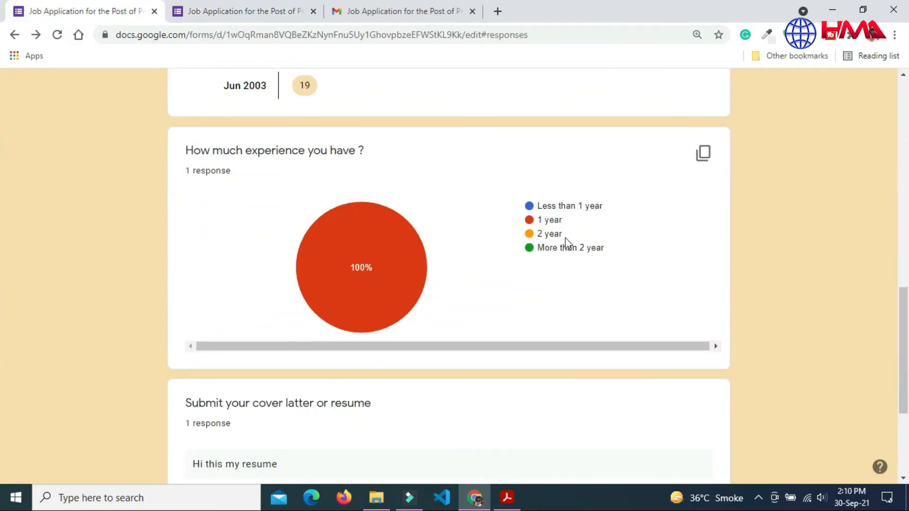
pyautogui.scroll(-3, 787, 252)
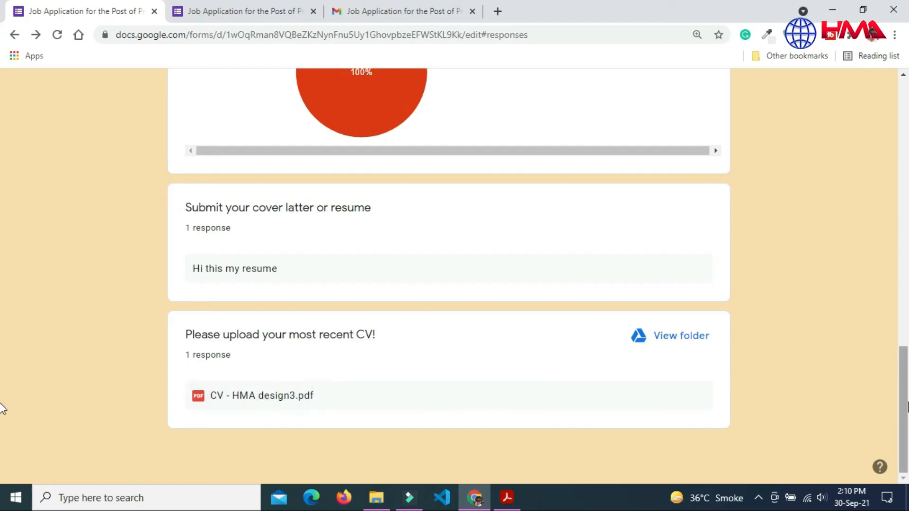
pyautogui.moveTo(904, 407); pyautogui.dragTo(904, 118)
# Turn on email notifications for new responses
pyautogui.click(706, 182)
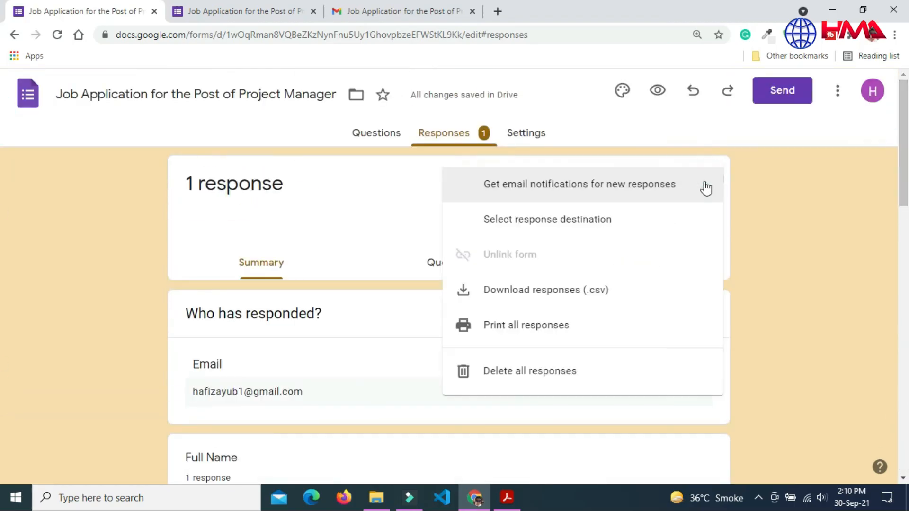
pyautogui.click(528, 192)
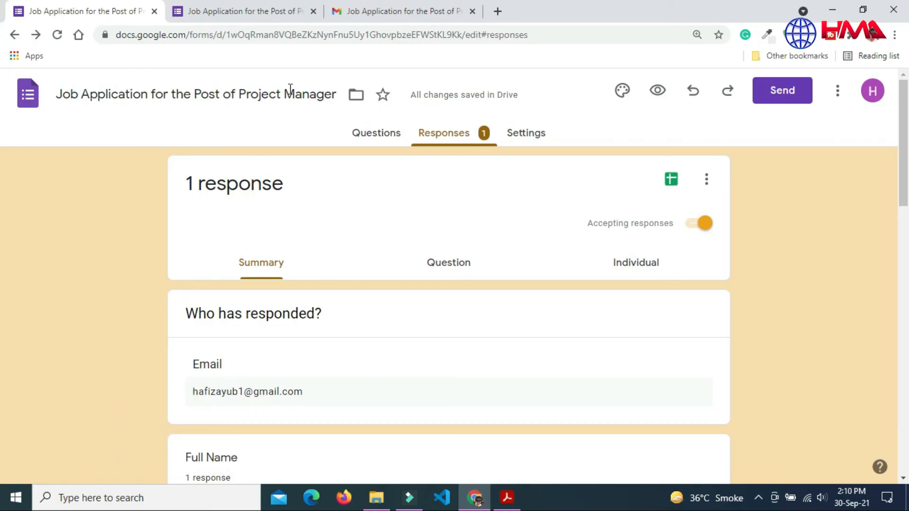
pyautogui.click(242, 11)
pyautogui.click(86, 11)
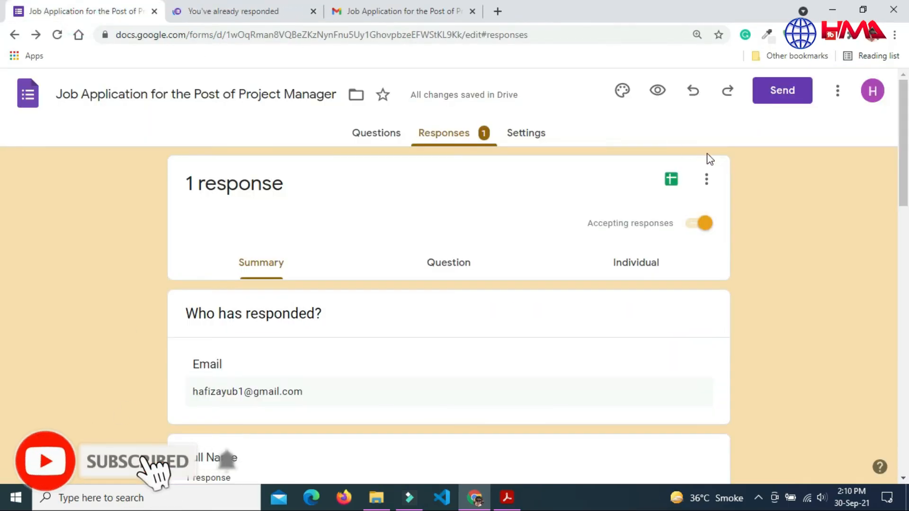
# Get the form's shortened sharing link from Send and copy it
pyautogui.click(774, 92)
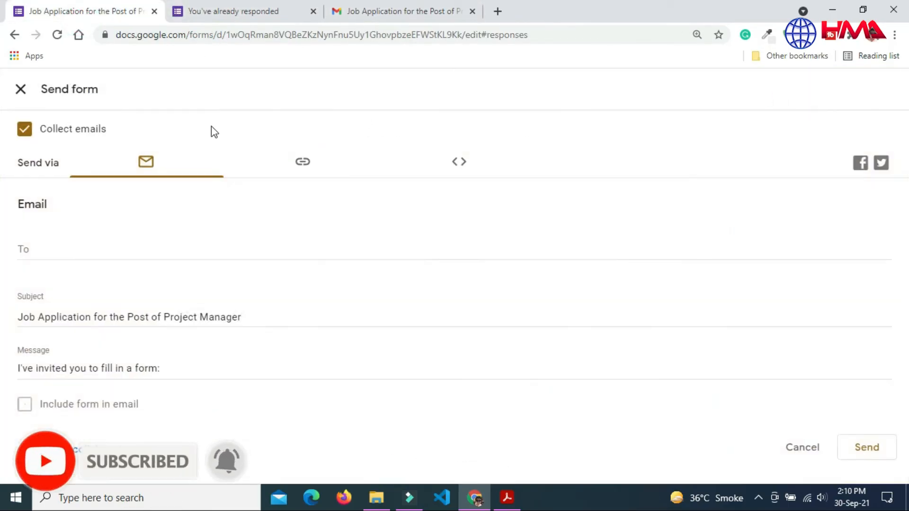
pyautogui.click(302, 162)
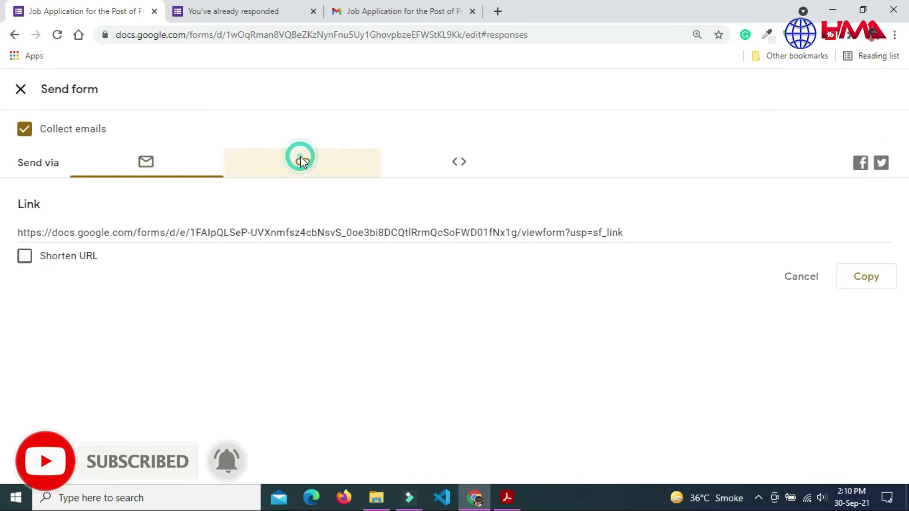
pyautogui.click(24, 256)
pyautogui.hotkey('ctrl', 'c')
# Load the shortened link in the second tab, reaching the 'You've already responded' page
pyautogui.click(284, 10)
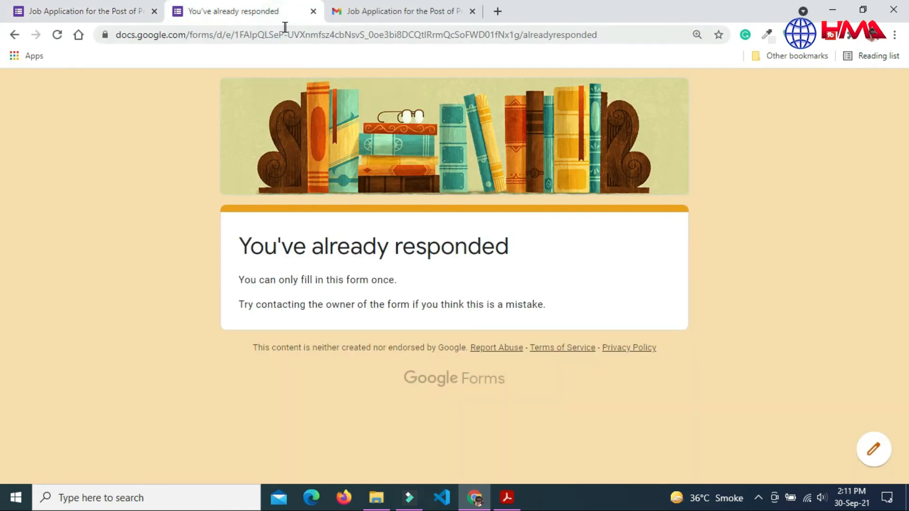
pyautogui.click(290, 35)
pyautogui.hotkey('ctrl', 'v')
pyautogui.press('Return')
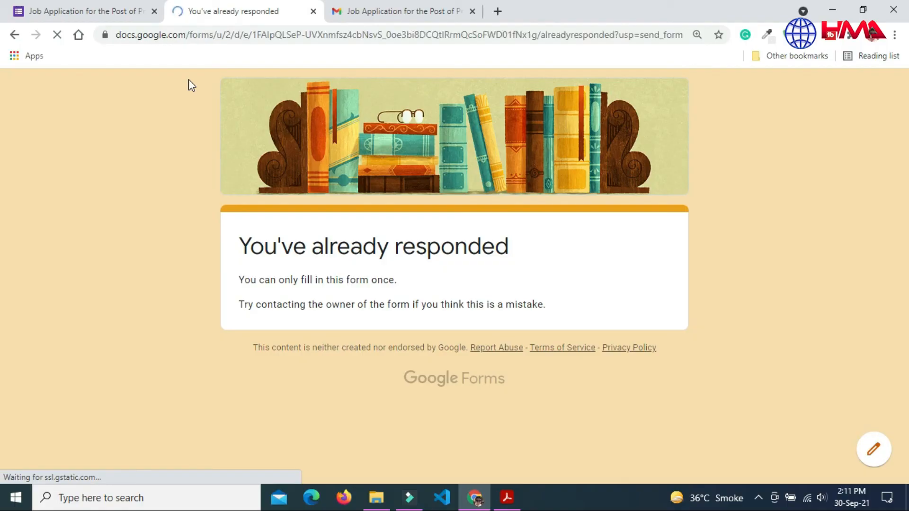
pyautogui.moveTo(575, 253); pyautogui.dragTo(350, 282)
pyautogui.click(350, 282)
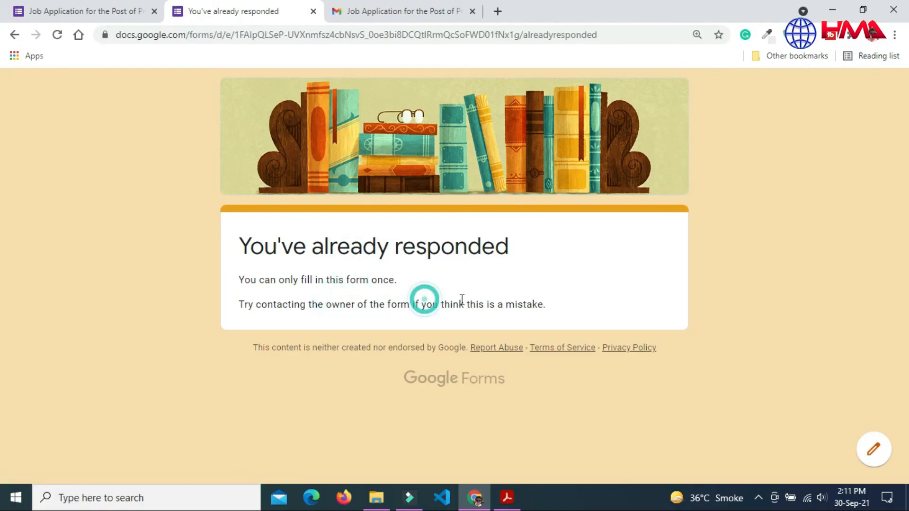